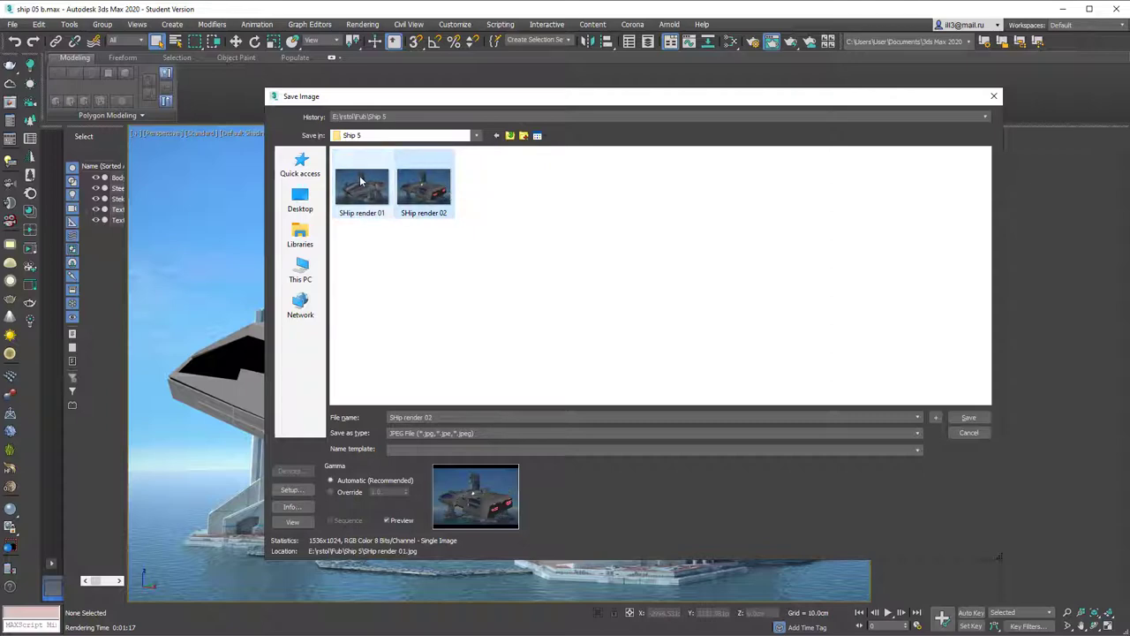
Step: Close the Save Image dialog and the Rendered Frame Window once the JPEG render is saved
{"action": "left_click", "coordinate": [995, 96]}
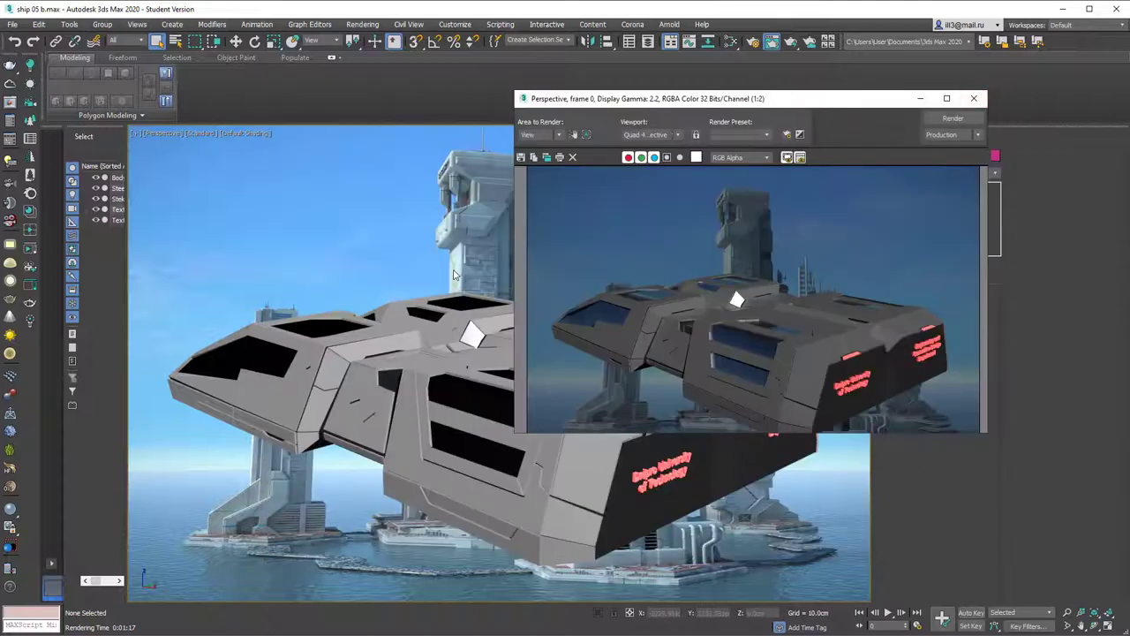
{"action": "left_click", "coordinate": [973, 99]}
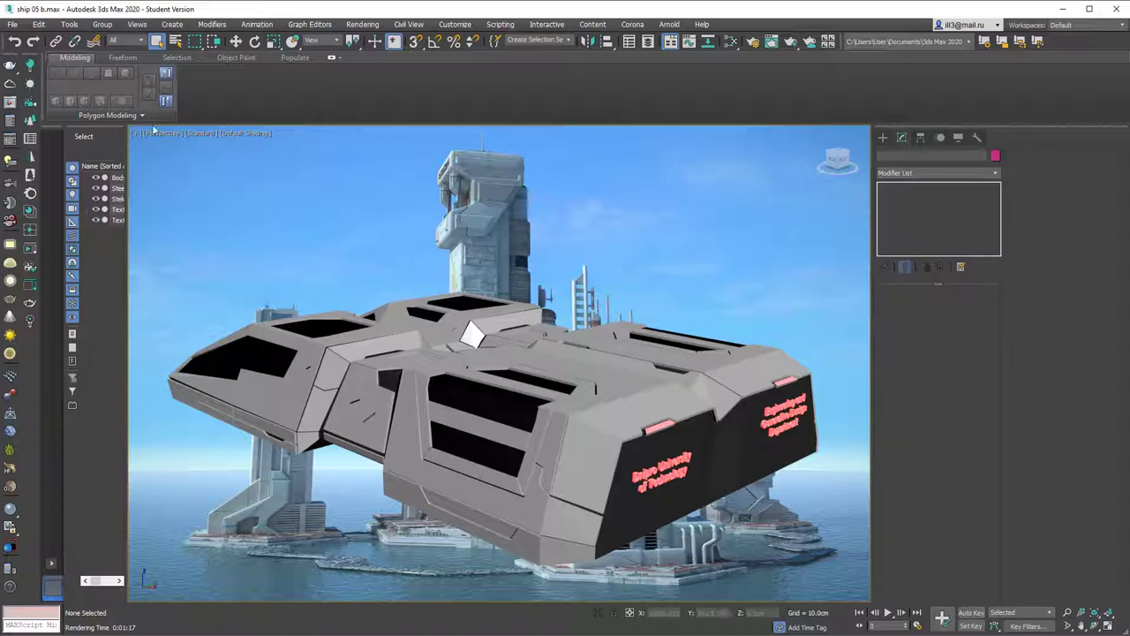
Step: Archive the scene via File > Archive as ship 05 b.zip in Desktop > DISK R > Fub > Ship 5
{"action": "left_click", "coordinate": [14, 28]}
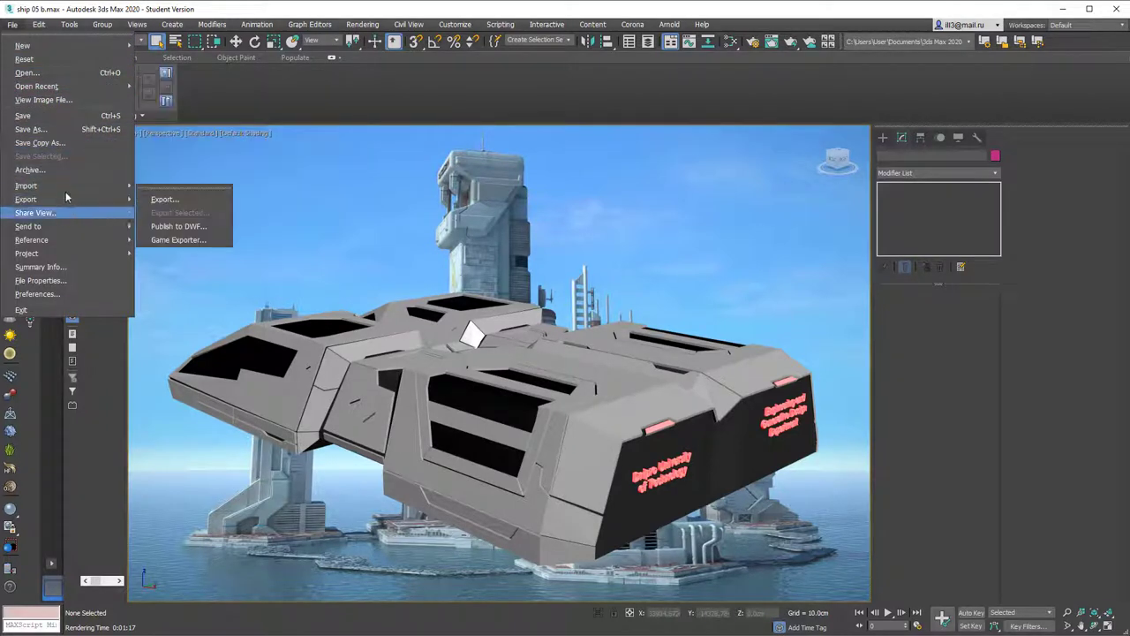
{"action": "mouse_move", "coordinate": [66, 255]}
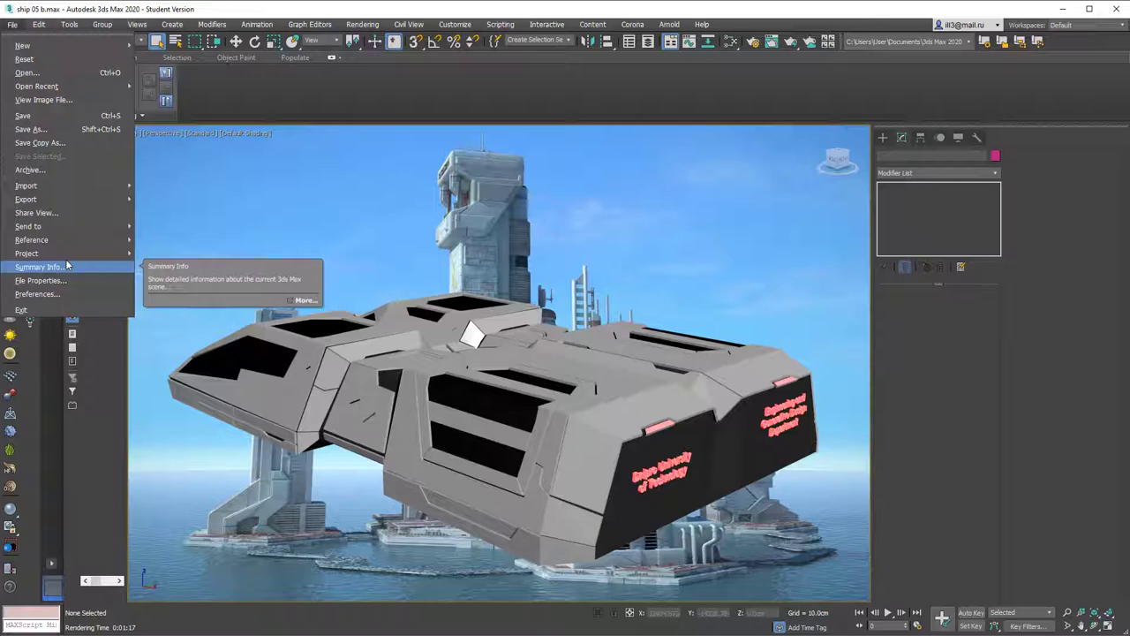
{"action": "left_click", "coordinate": [33, 169]}
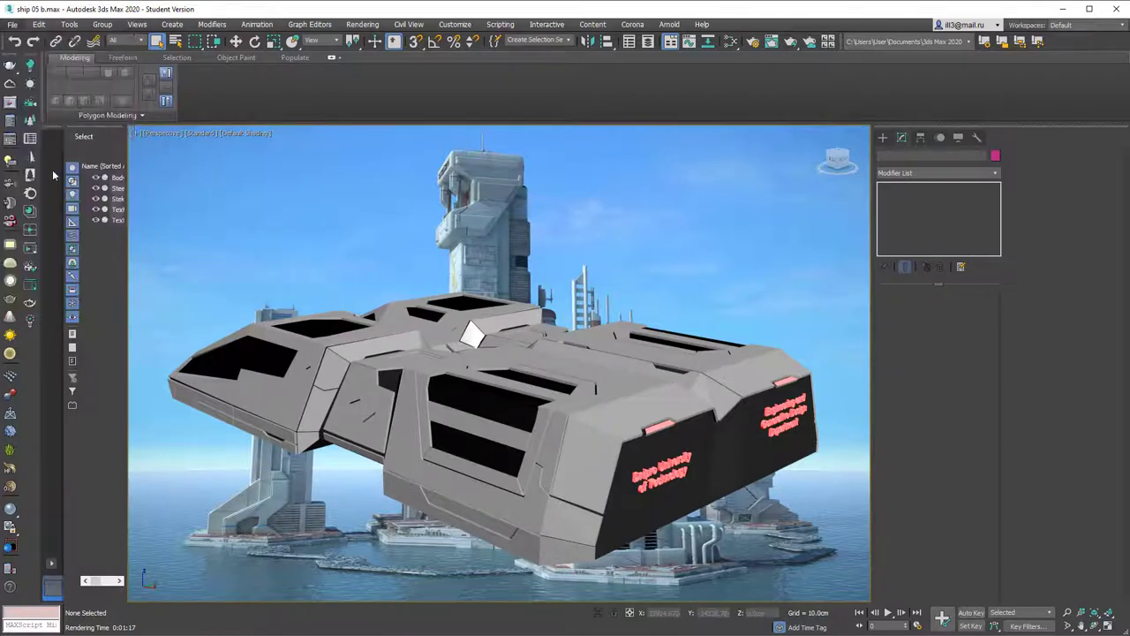
{"action": "left_click_drag", "start_coordinate": [335, 29], "coordinate": [434, 60]}
{"action": "left_click", "coordinate": [133, 143]}
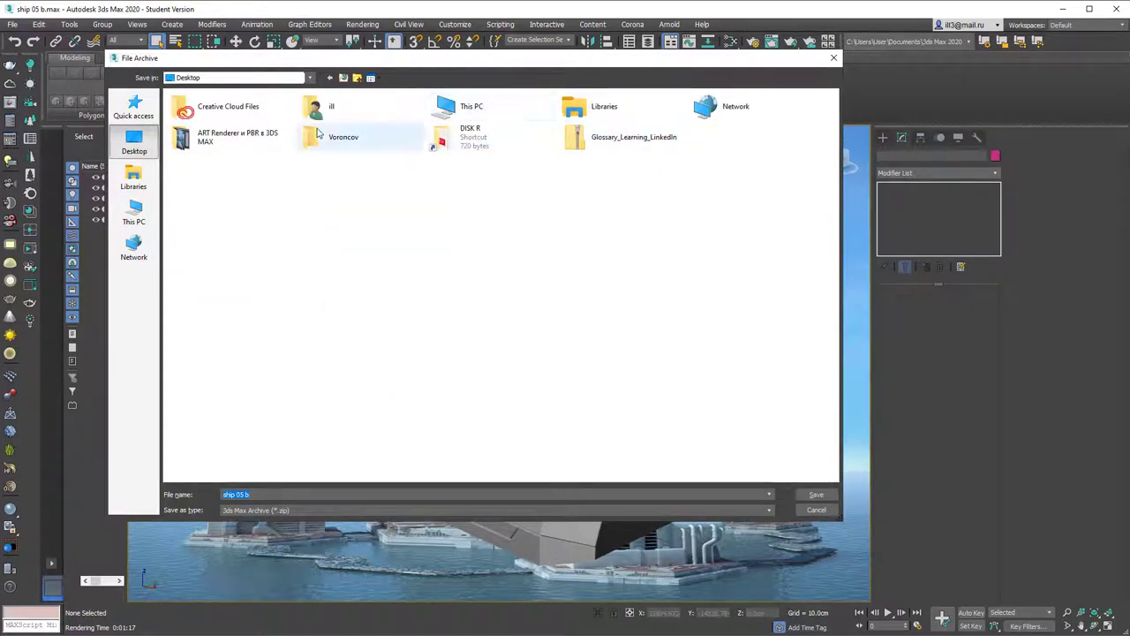
{"action": "double_click", "coordinate": [455, 139]}
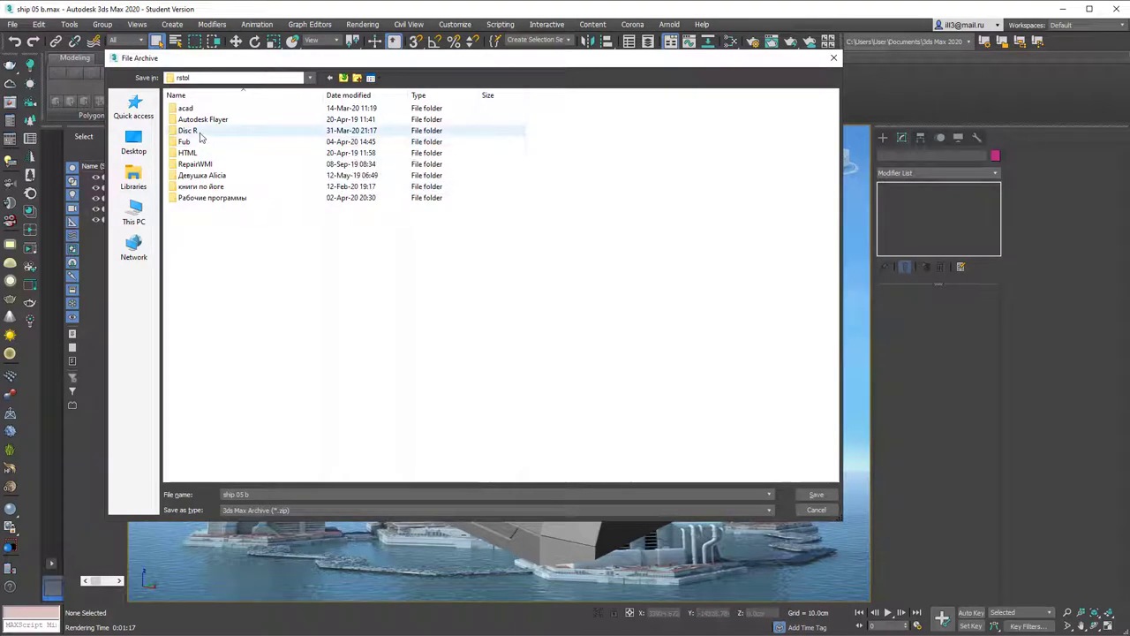
{"action": "double_click", "coordinate": [197, 146]}
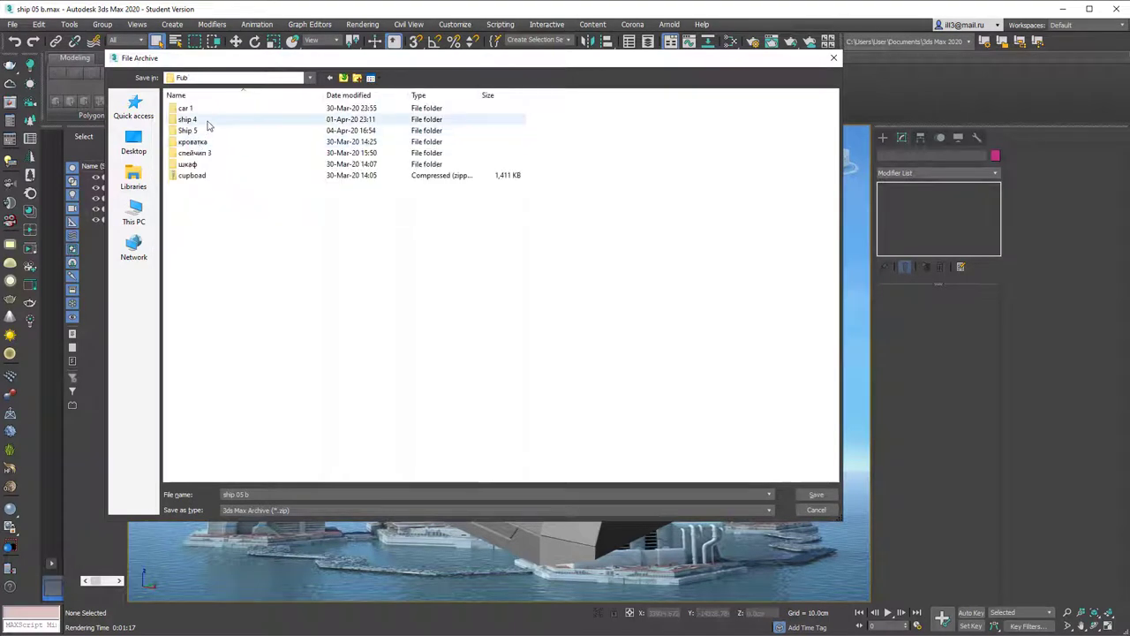
{"action": "double_click", "coordinate": [201, 133]}
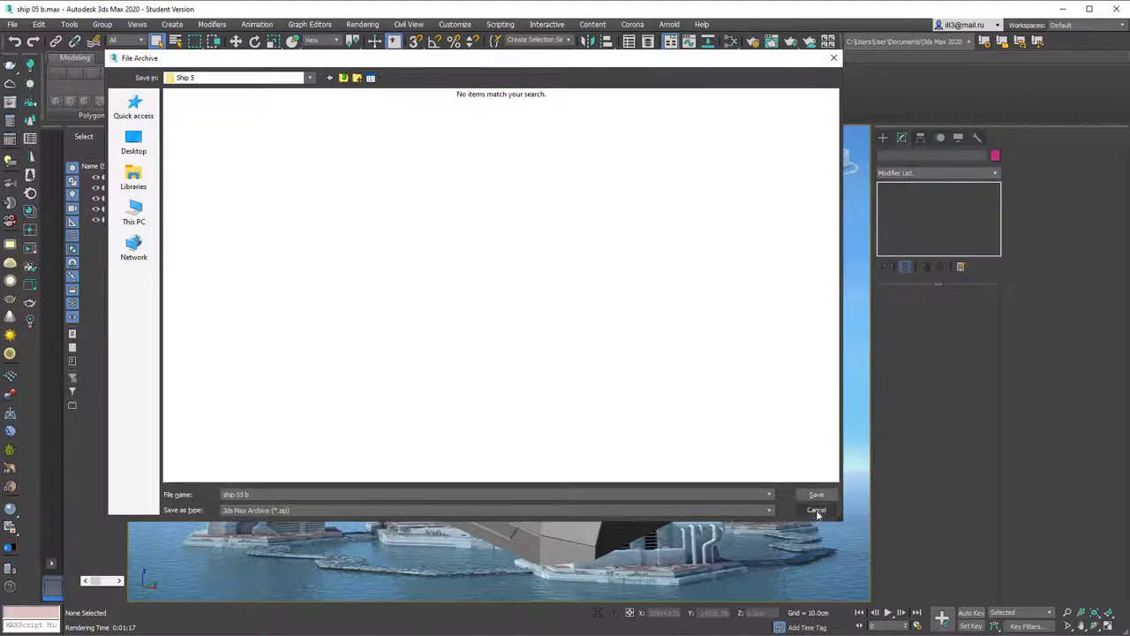
{"action": "left_click", "coordinate": [816, 496]}
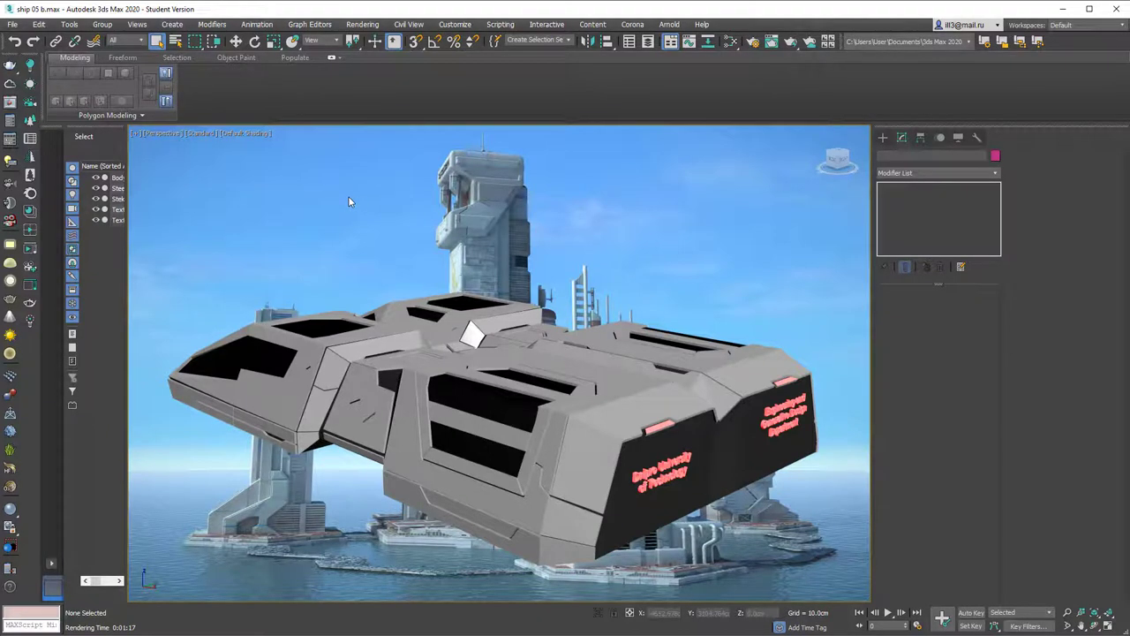
Step: In Total Commander, navigate to the e:\rstol\Fub\Ship 5 folder
{"action": "key", "text": "alt+Tab"}
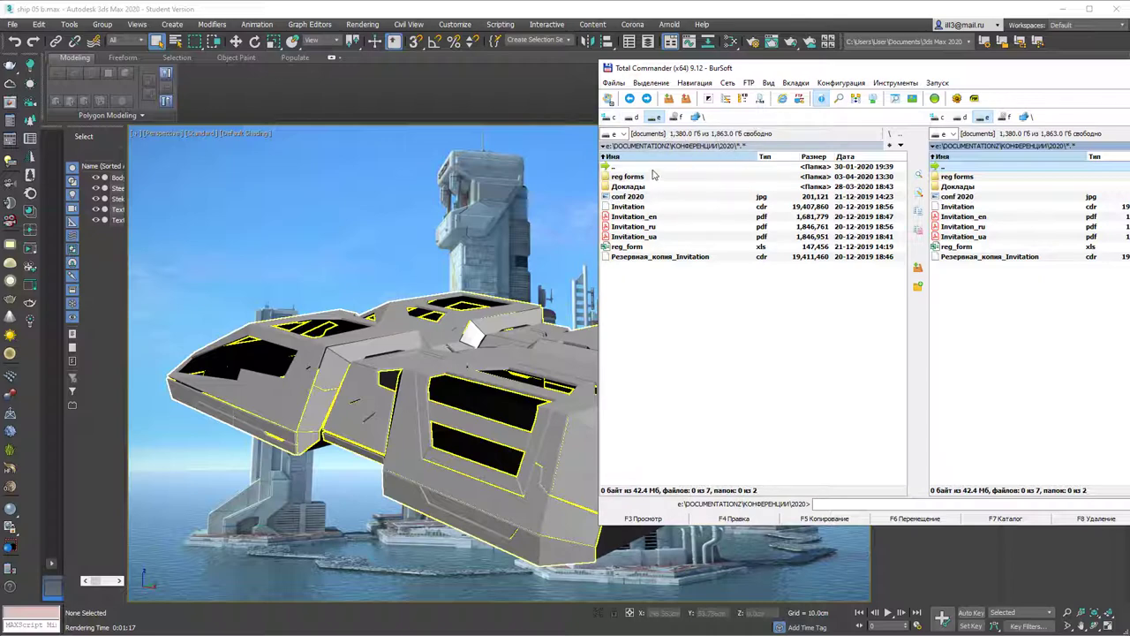
{"action": "left_click", "coordinate": [888, 135]}
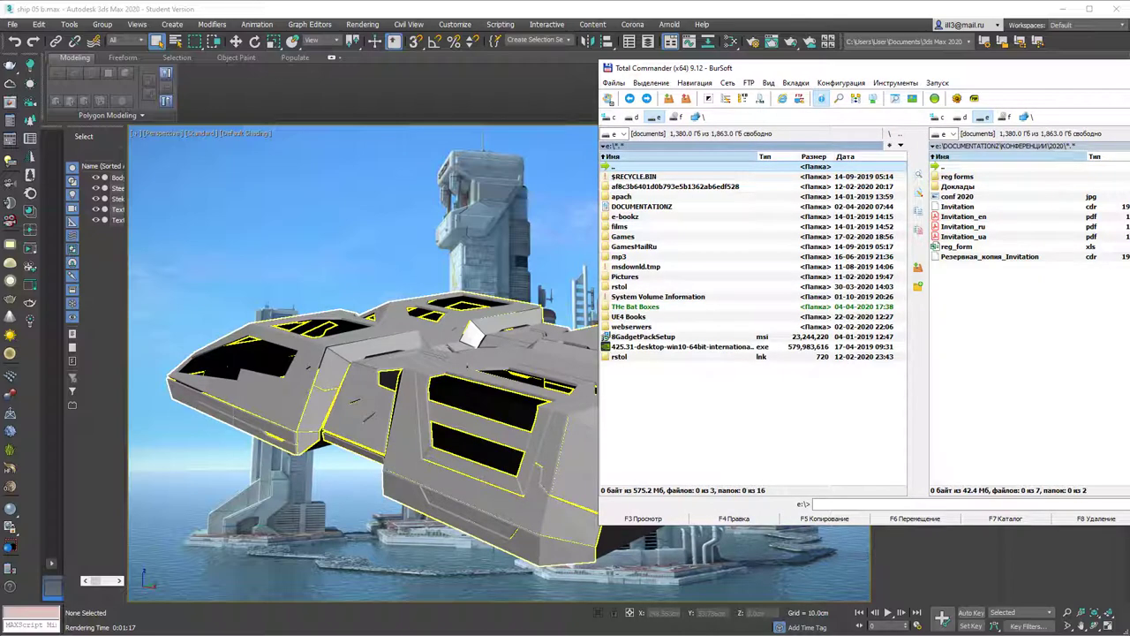
{"action": "left_click", "coordinate": [938, 145]}
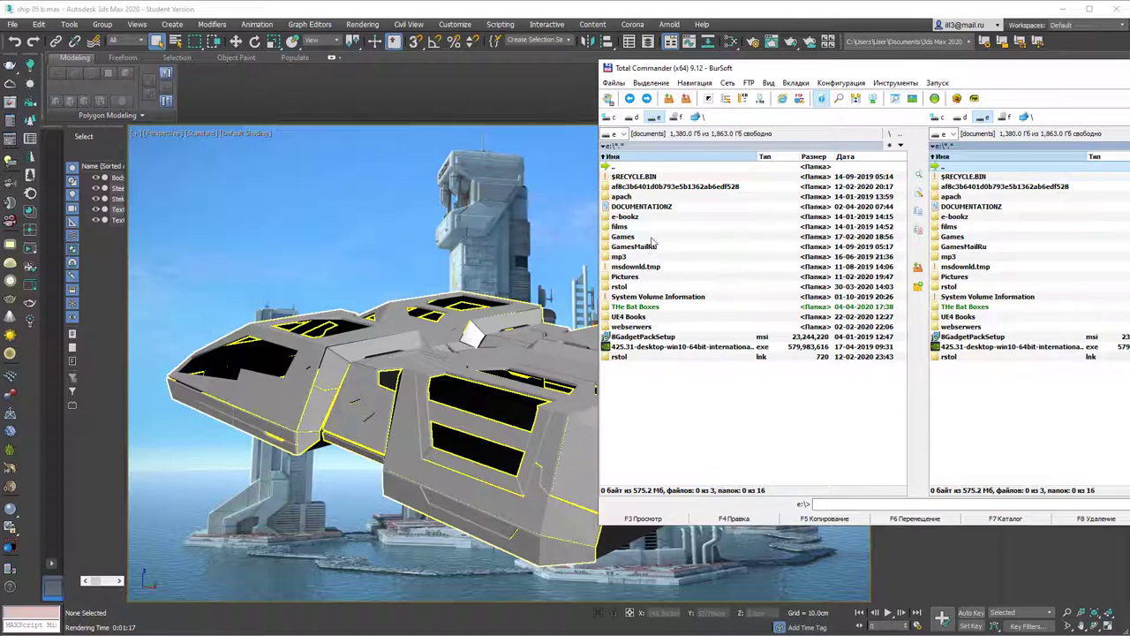
{"action": "double_click", "coordinate": [639, 286]}
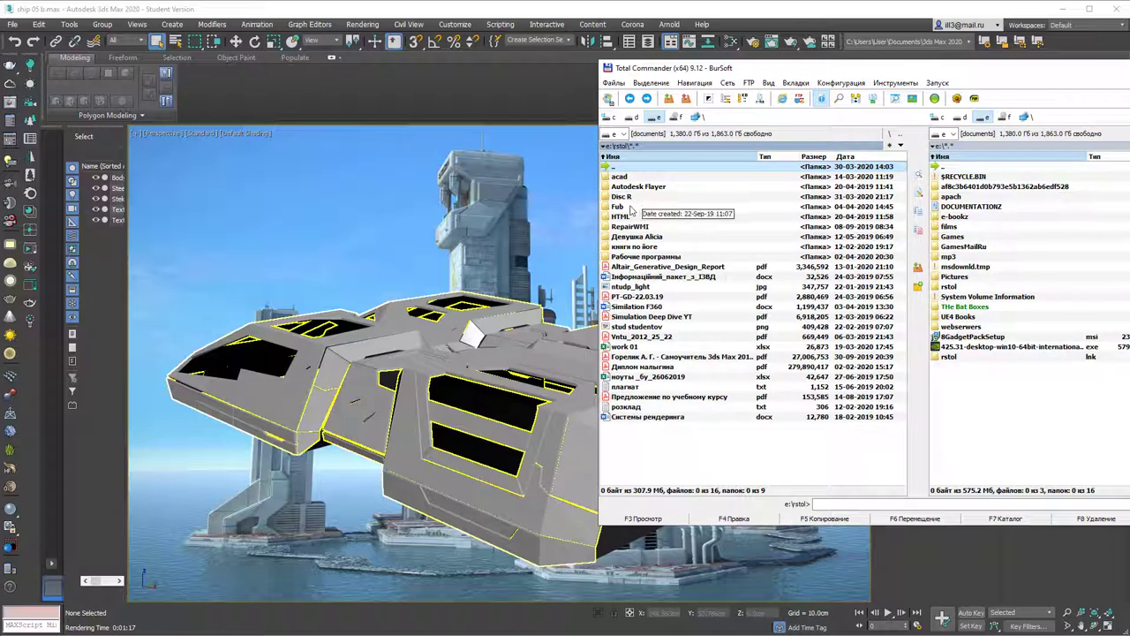
{"action": "double_click", "coordinate": [630, 196]}
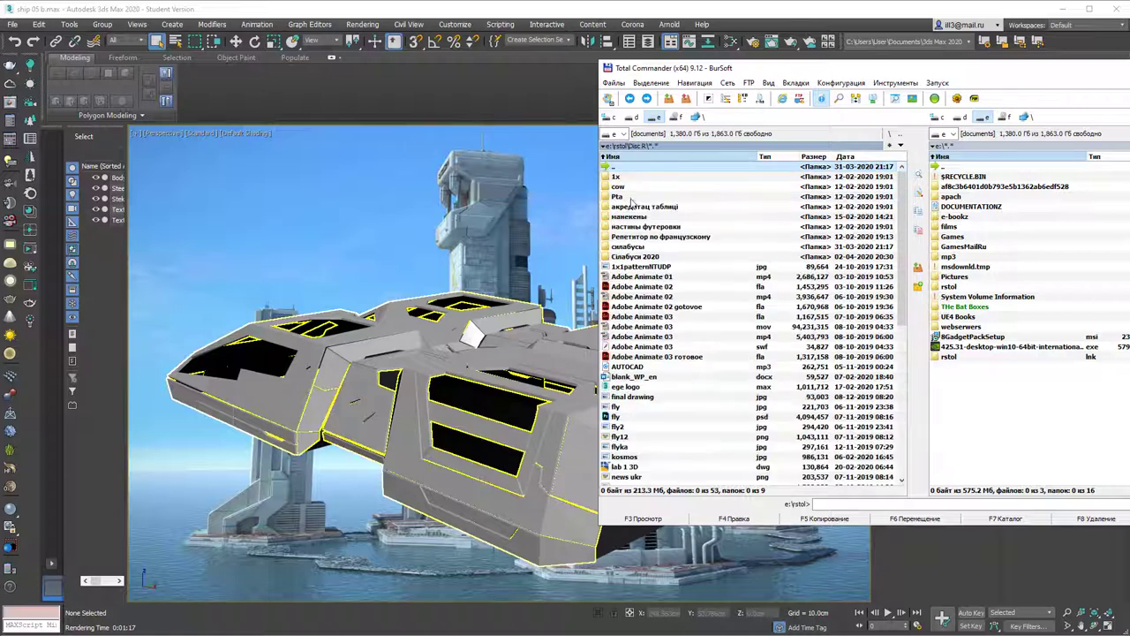
{"action": "double_click", "coordinate": [638, 169]}
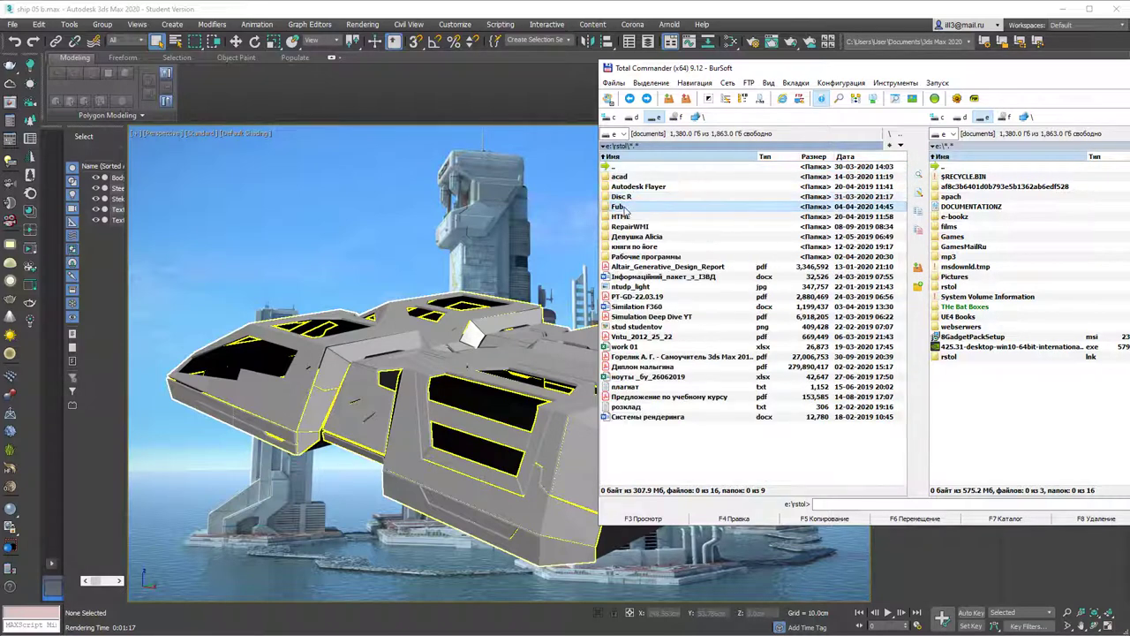
{"action": "double_click", "coordinate": [627, 206]}
{"action": "double_click", "coordinate": [632, 196]}
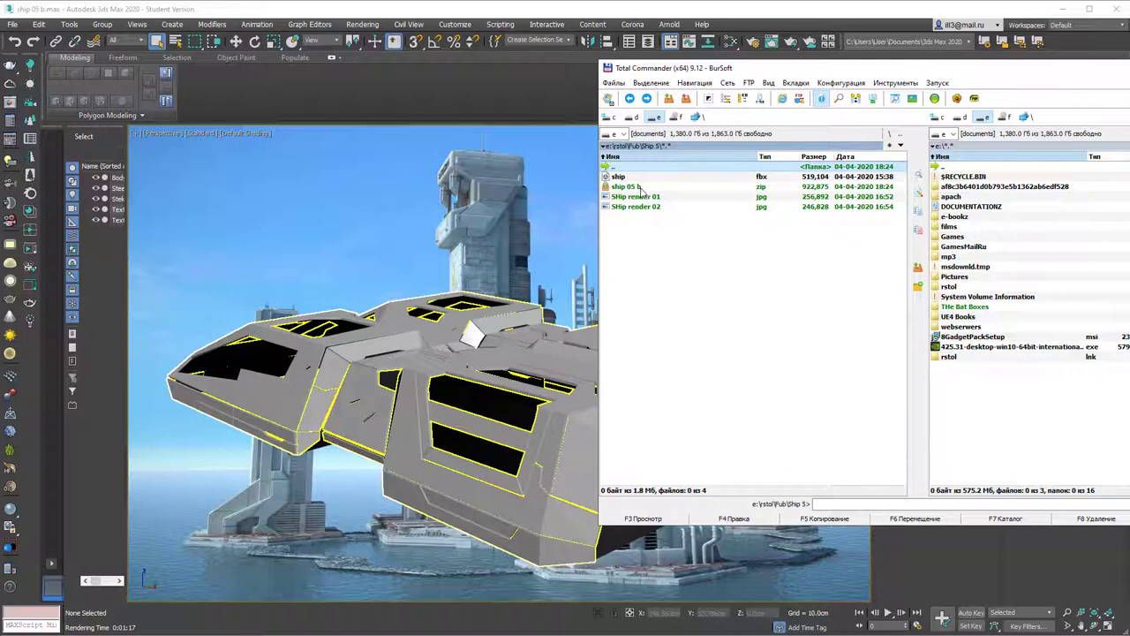
Step: Browse ship 05 b.zip down to Pictures\3ds, then minimize Total Commander and 3ds Max
{"action": "double_click", "coordinate": [627, 186]}
{"action": "double_click", "coordinate": [642, 178]}
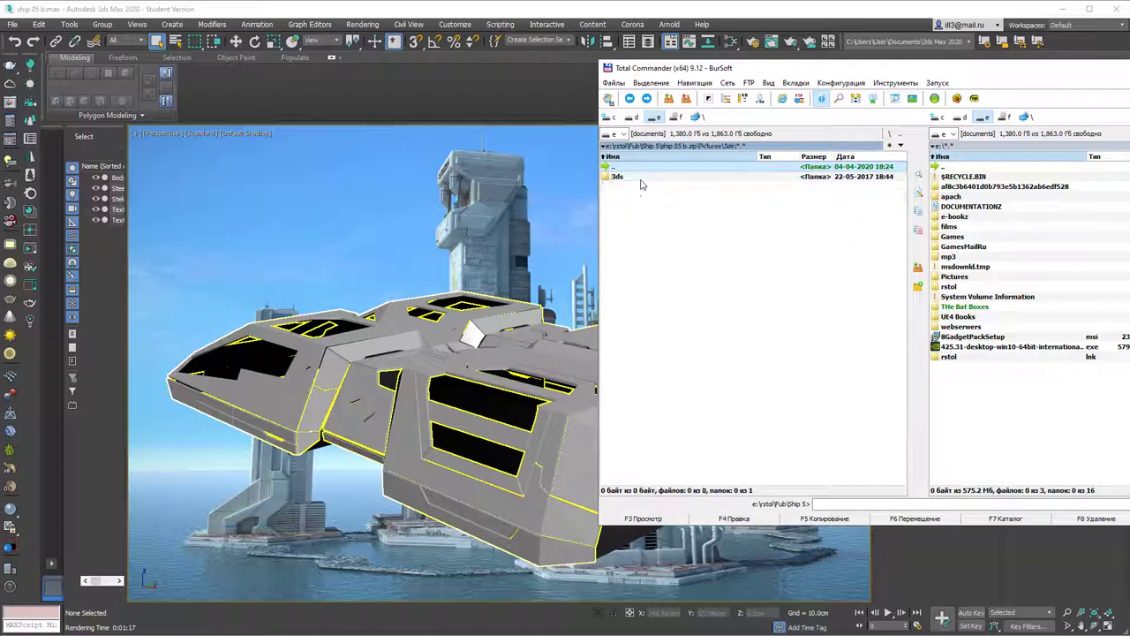
{"action": "double_click", "coordinate": [645, 177]}
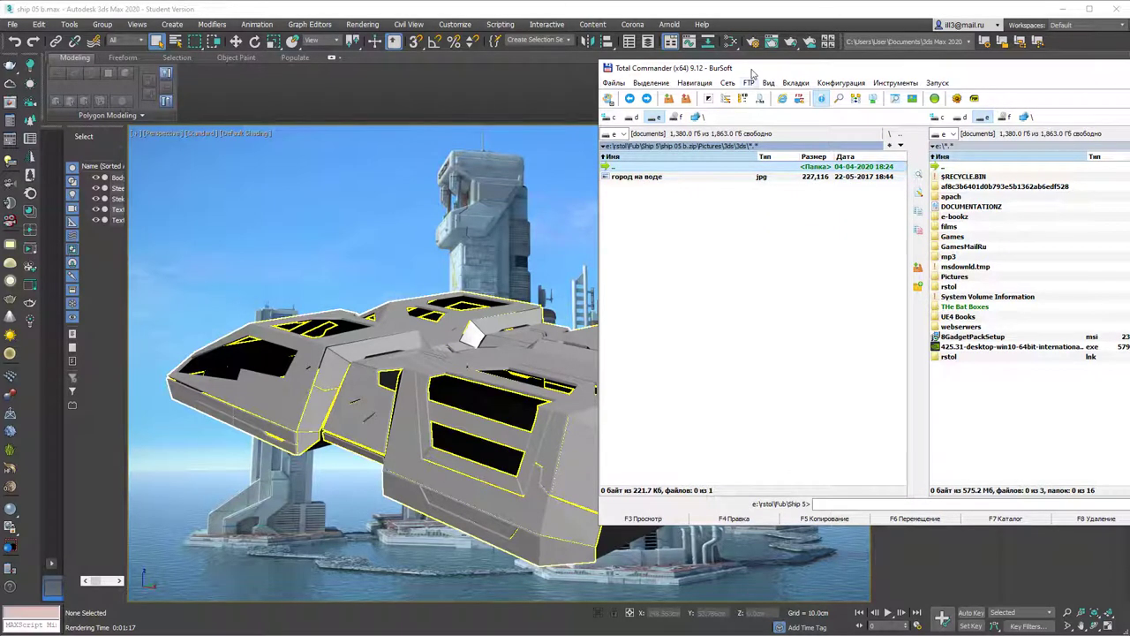
{"action": "left_click_drag", "start_coordinate": [753, 71], "coordinate": [680, 107]}
{"action": "key", "text": "BackSpace"}
{"action": "key", "text": "BackSpace"}
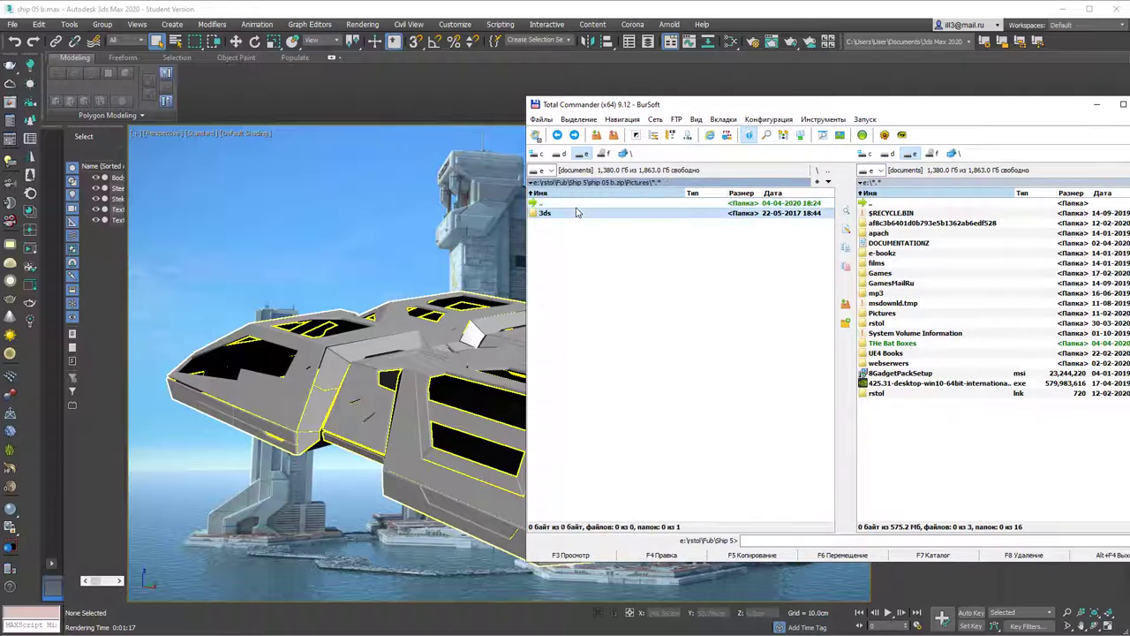
{"action": "left_click", "coordinate": [1097, 104]}
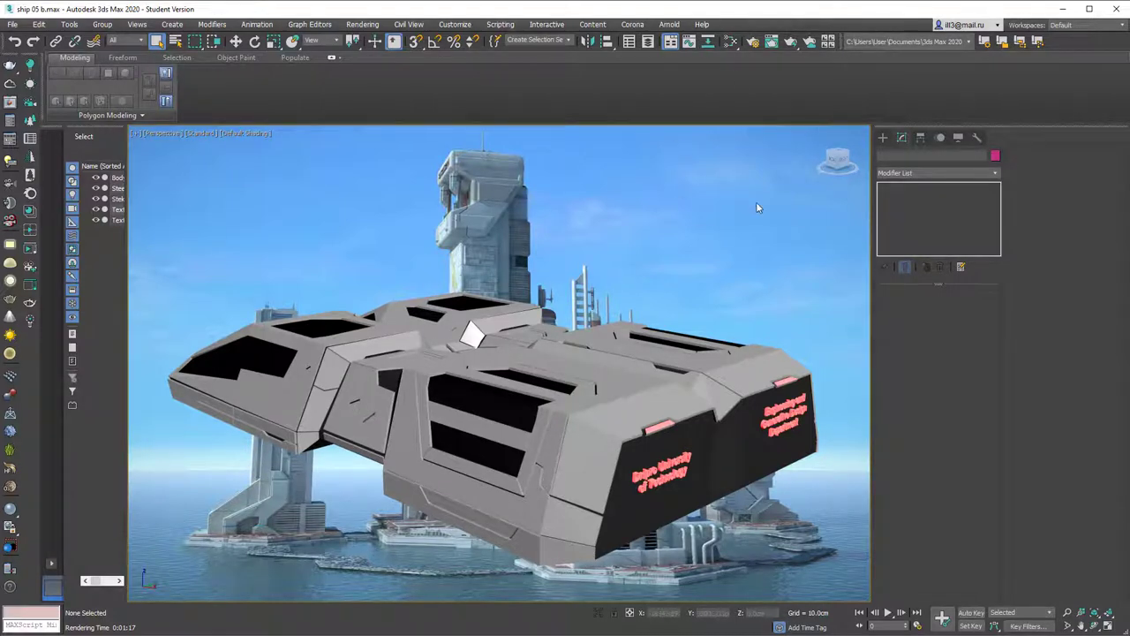
{"action": "left_click", "coordinate": [1064, 10]}
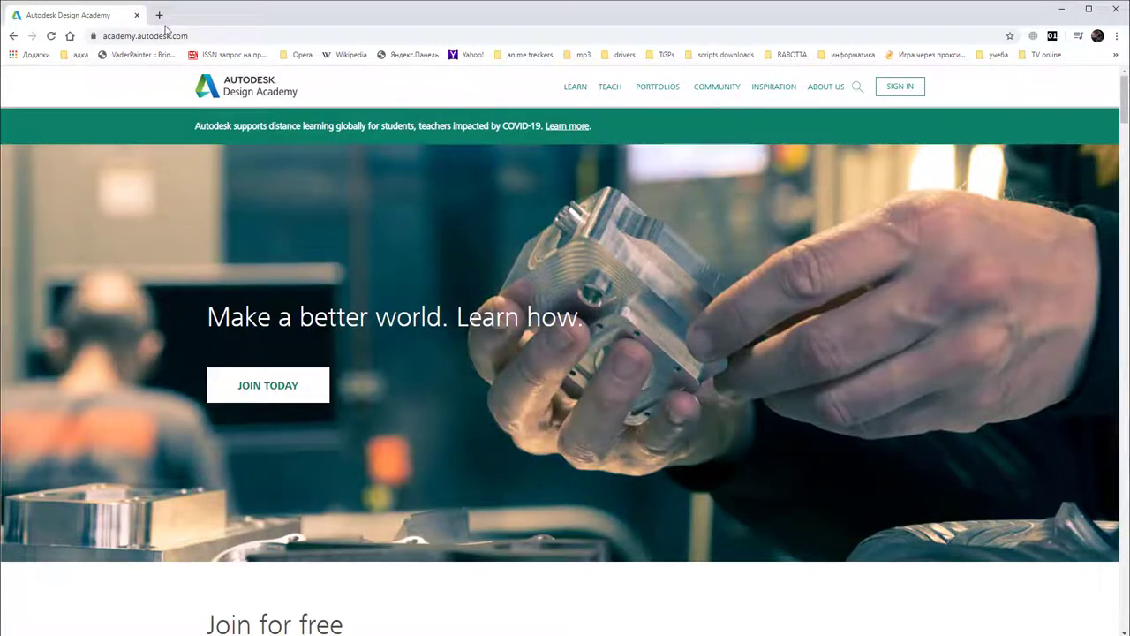
Step: Sign in to Design Academy with the Education account's e-mail and password
{"action": "left_click", "coordinate": [196, 35]}
{"action": "left_click", "coordinate": [245, 35]}
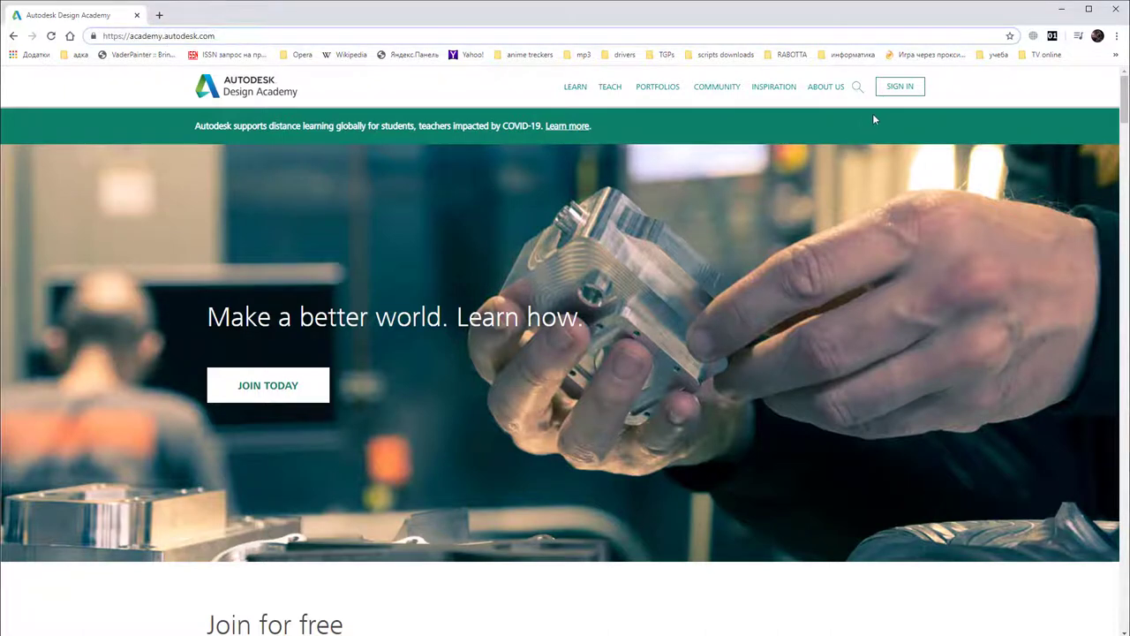
{"action": "left_click", "coordinate": [897, 88]}
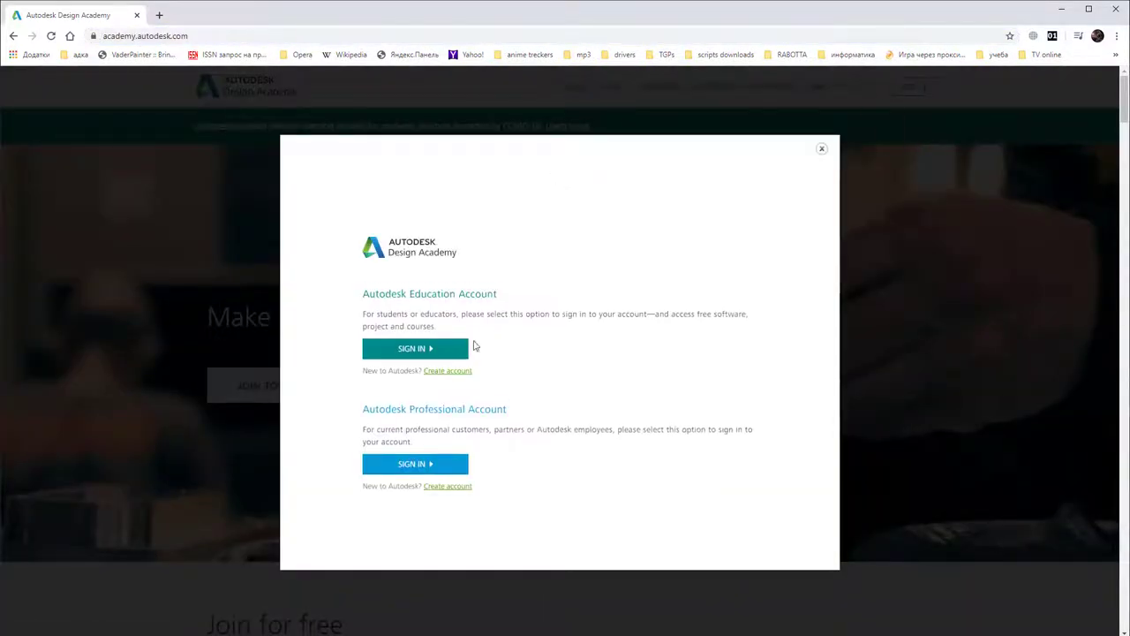
{"action": "left_click", "coordinate": [421, 355]}
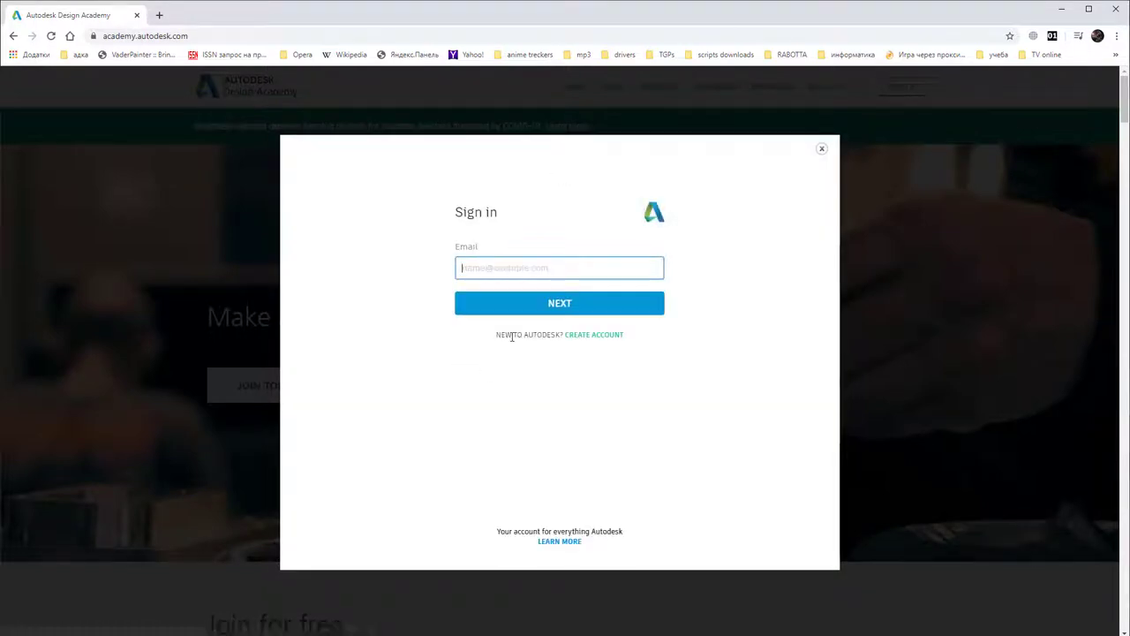
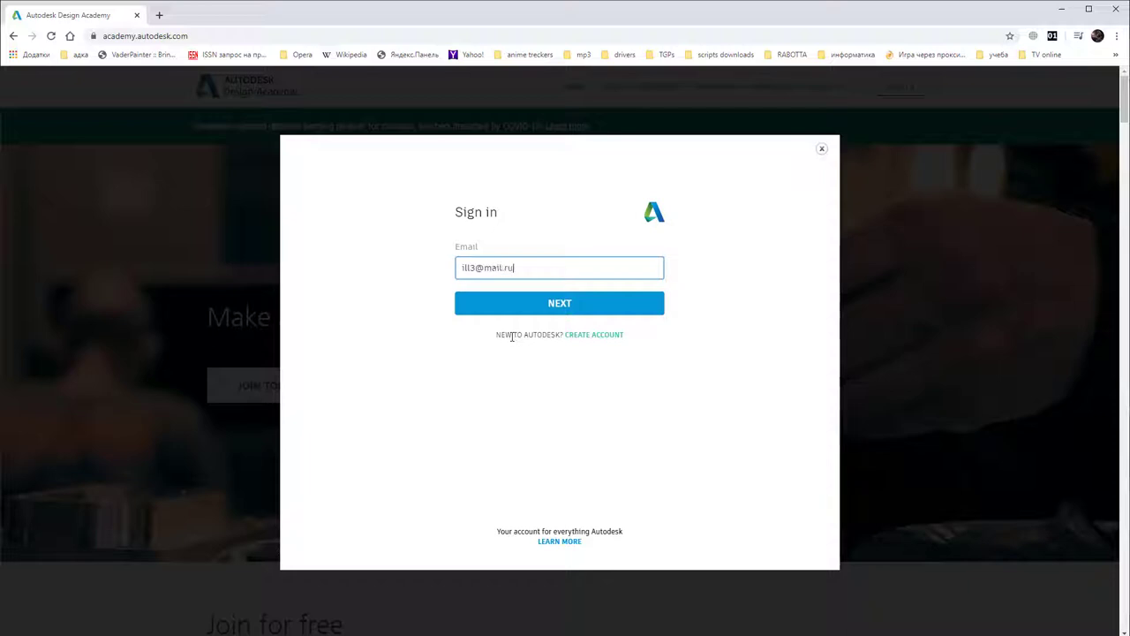
{"action": "key", "text": "Return"}
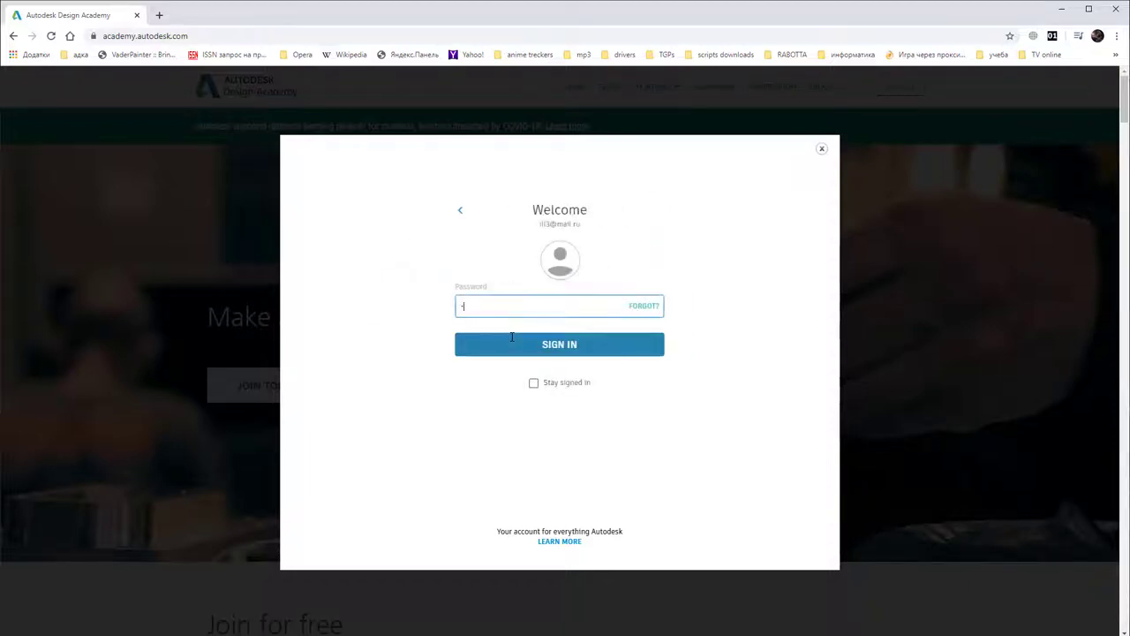
{"action": "key", "text": "Return"}
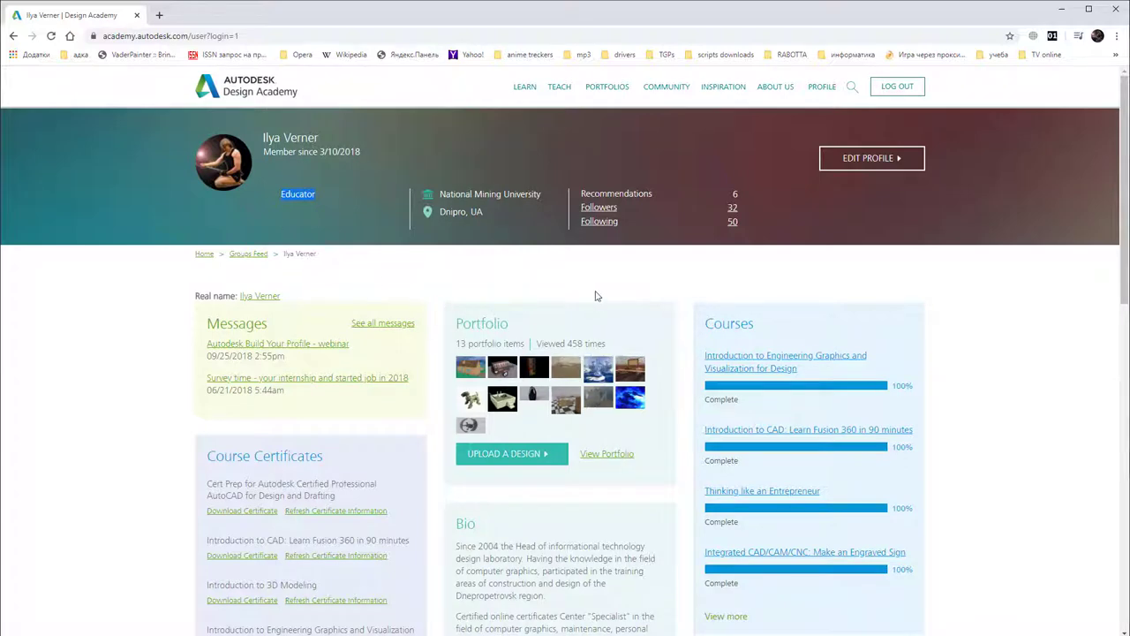
Step: Open the followed member's 'sofa' design in a new tab and go to its author's profile
{"action": "scroll", "coordinate": [750, 411], "scroll_direction": "down", "scroll_amount": 2}
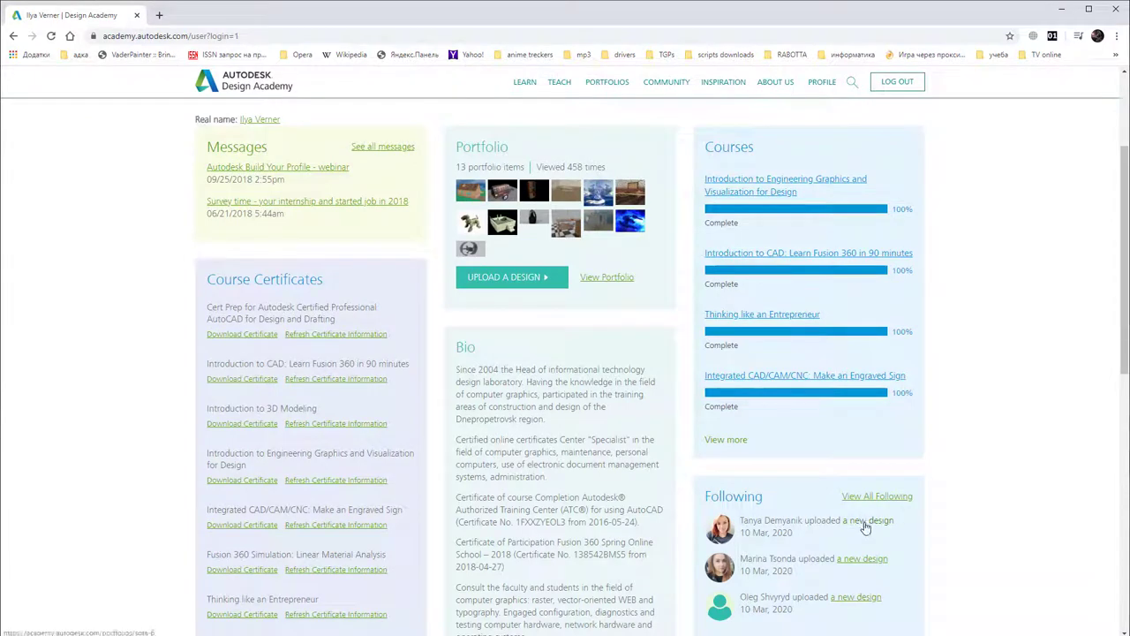
{"action": "middle_click", "coordinate": [729, 441]}
{"action": "scroll", "coordinate": [729, 441], "scroll_direction": "up", "scroll_amount": 2}
{"action": "left_click", "coordinate": [202, 21]}
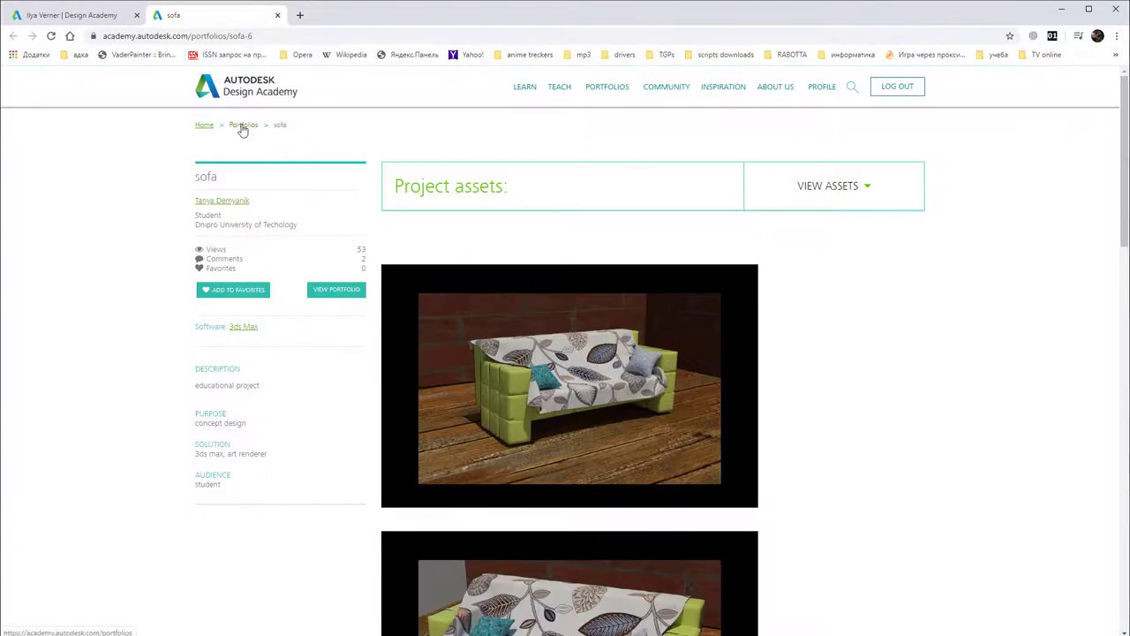
{"action": "left_click", "coordinate": [243, 126]}
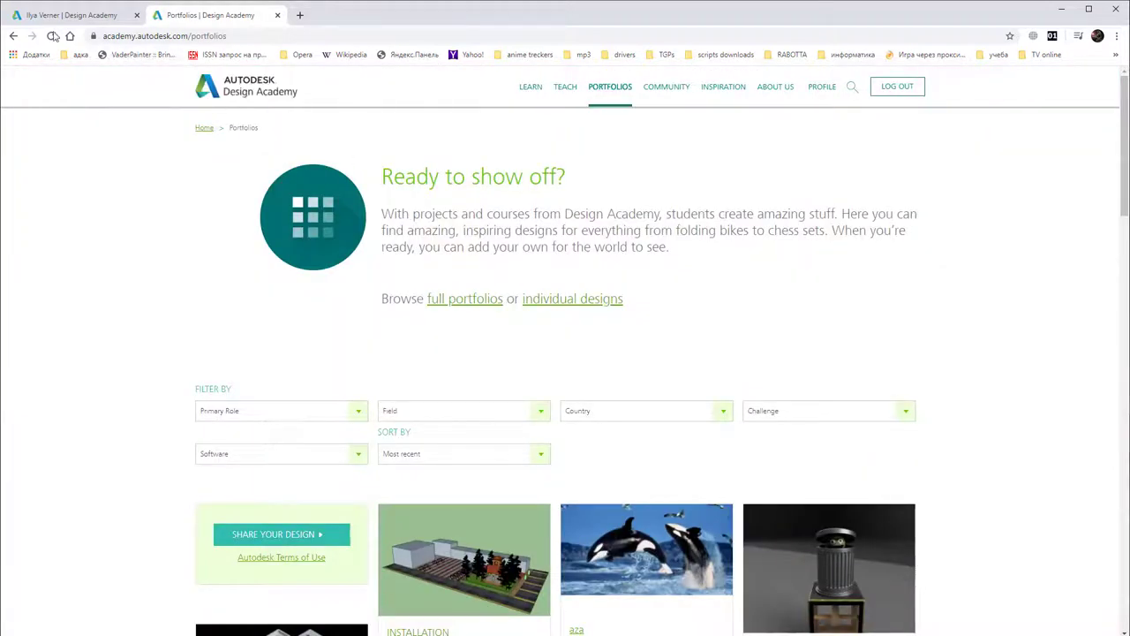
{"action": "left_click", "coordinate": [11, 36]}
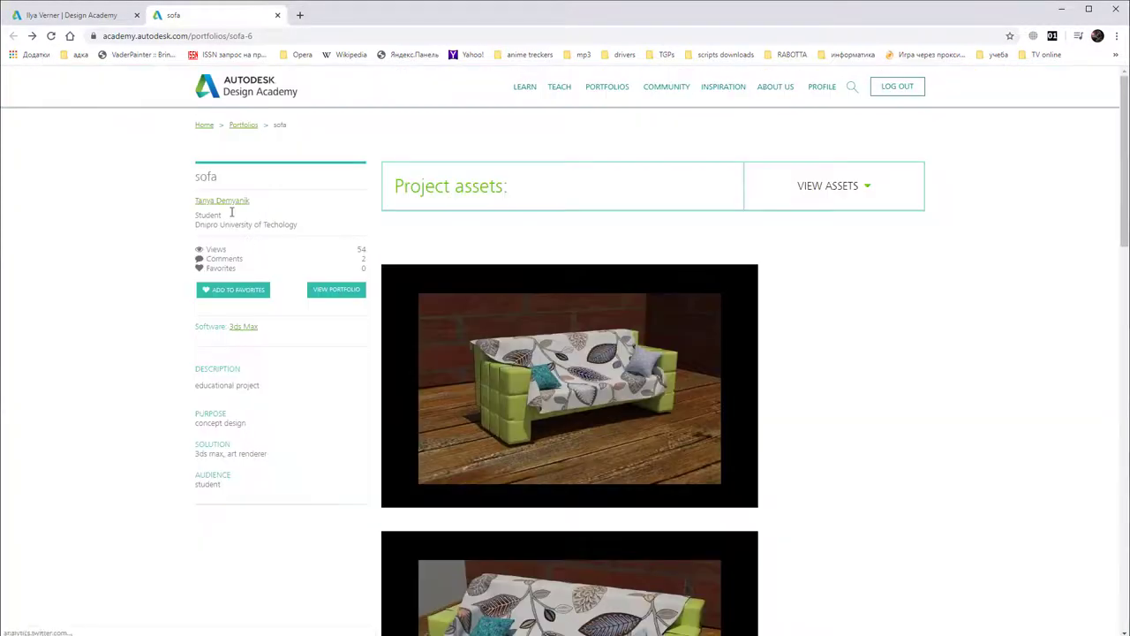
{"action": "left_click", "coordinate": [213, 203]}
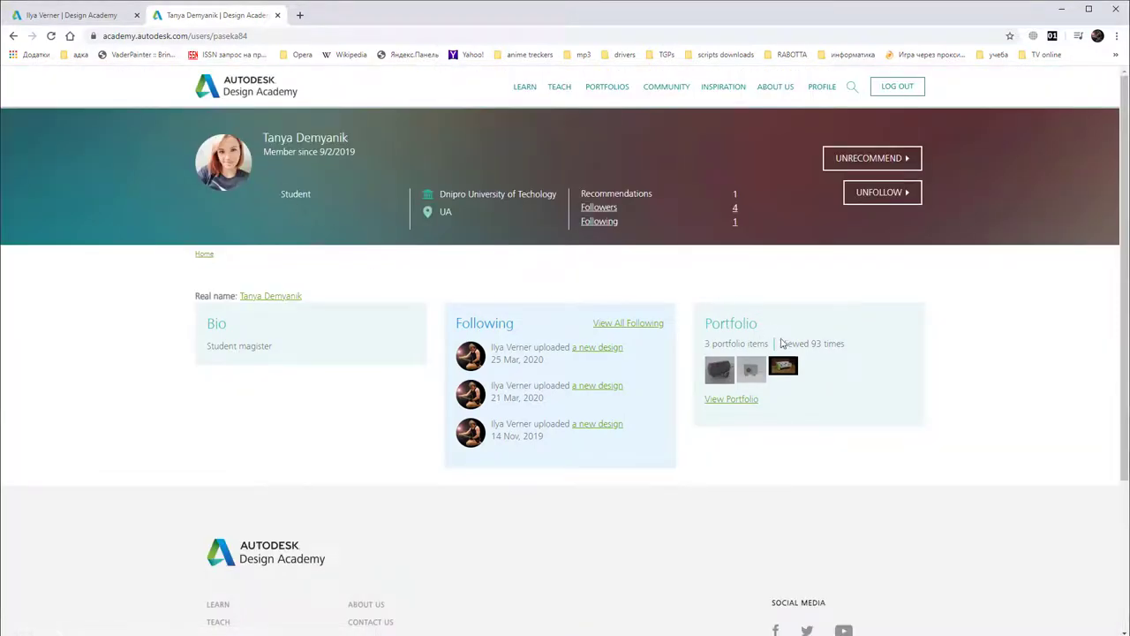
Step: Return to your own profile tab and choose UPLOAD A DESIGN in the Portfolio panel
{"action": "left_click", "coordinate": [101, 23]}
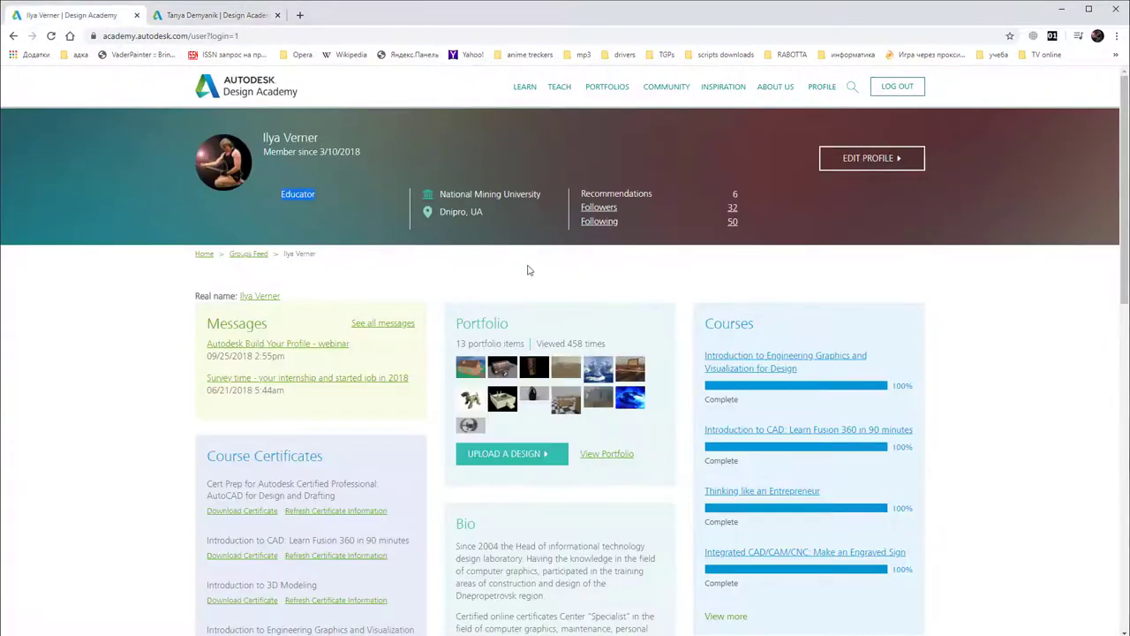
{"action": "left_click", "coordinate": [499, 456]}
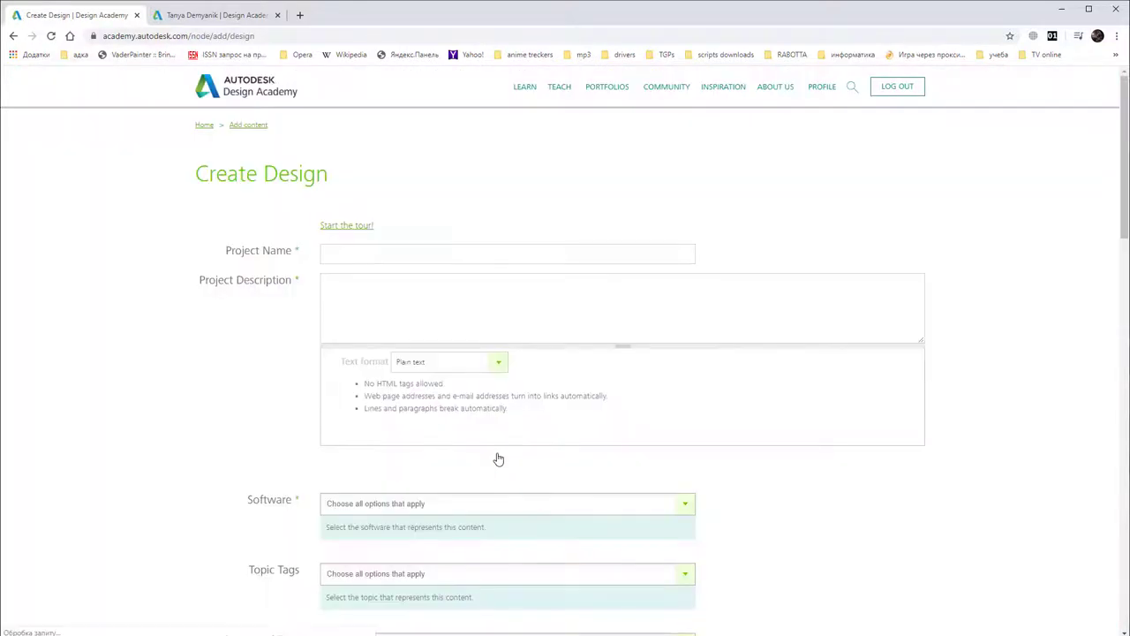
Step: Enter Project Name 'Spaceship low poly' and Project Description 'Educational project'
{"action": "left_click", "coordinate": [346, 250]}
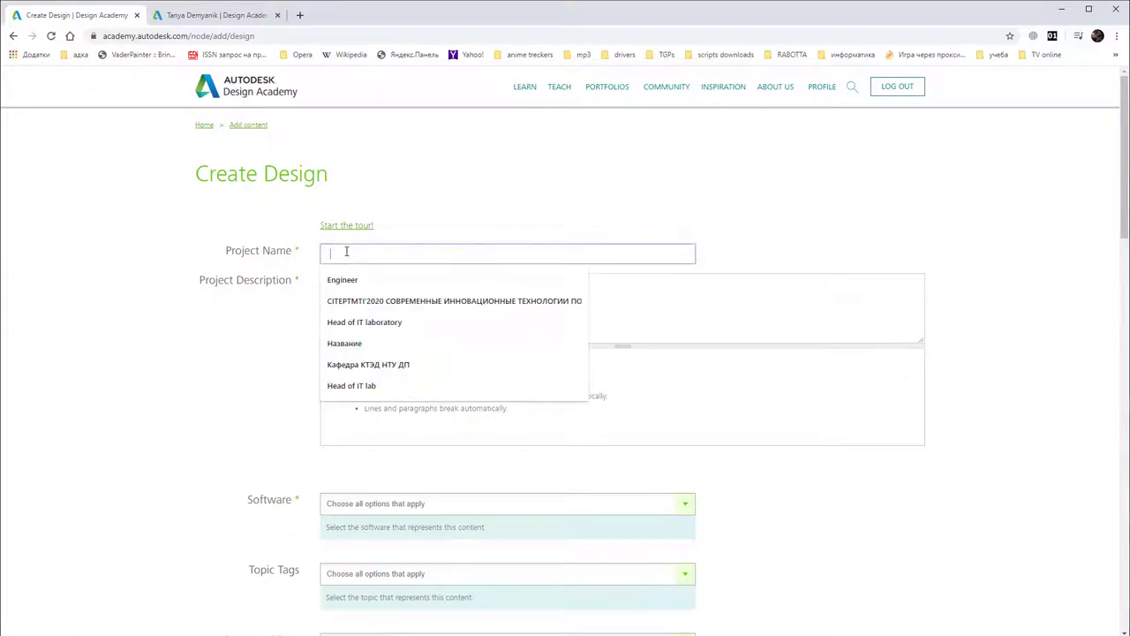
{"action": "type", "text": "Spaceship low poly"}
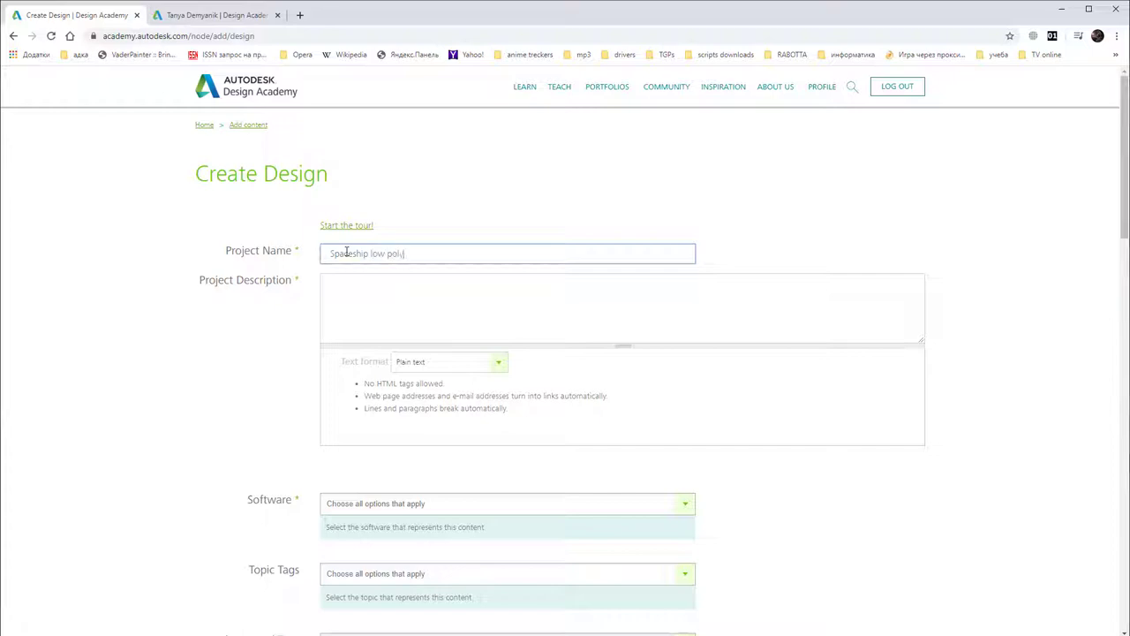
{"action": "left_click", "coordinate": [370, 299]}
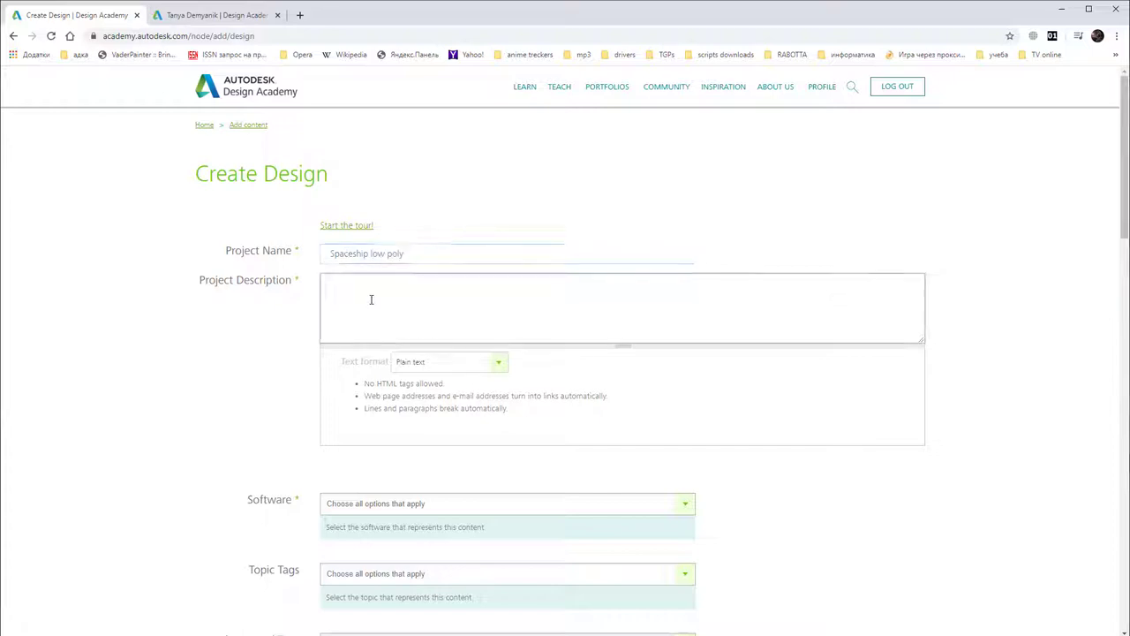
{"action": "type", "text": "Educational p"}
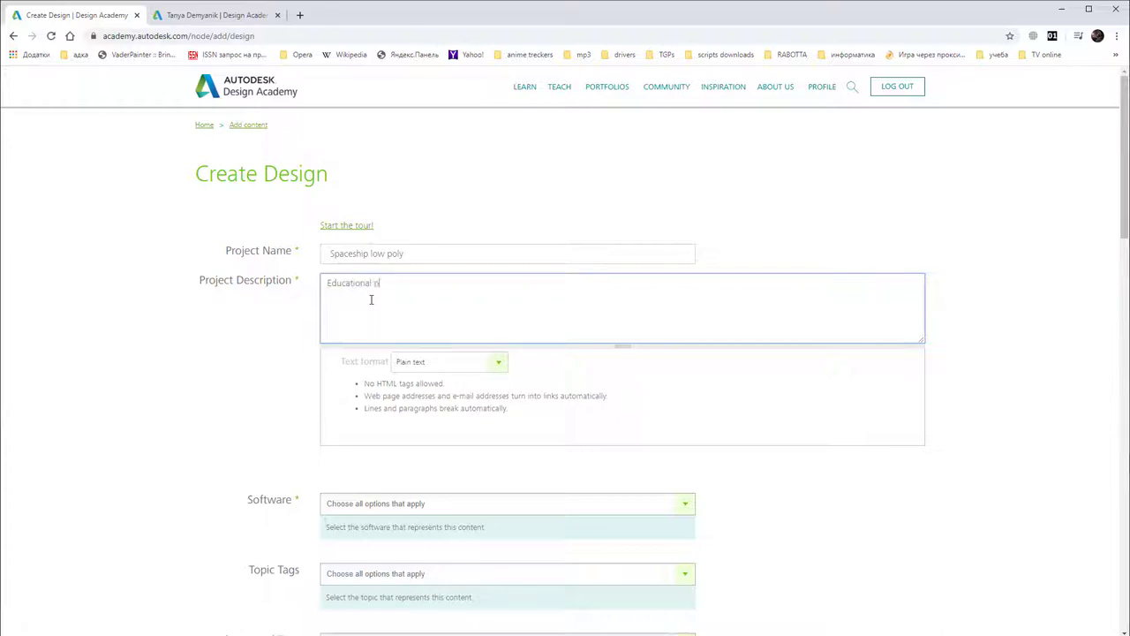
{"action": "type", "text": "roject"}
{"action": "scroll", "coordinate": [470, 328], "scroll_direction": "down", "scroll_amount": 2}
Step: Set Software to 3ds Max and enter Purpose 'Modelling hi-tech car'
{"action": "left_click", "coordinate": [469, 328]}
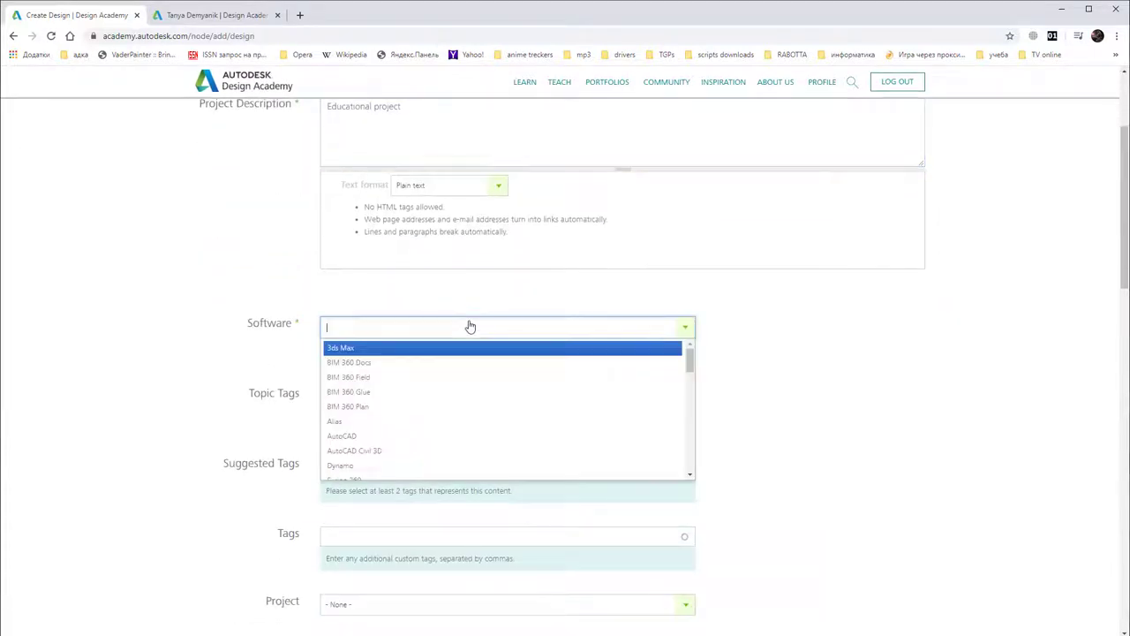
{"action": "left_click", "coordinate": [412, 351]}
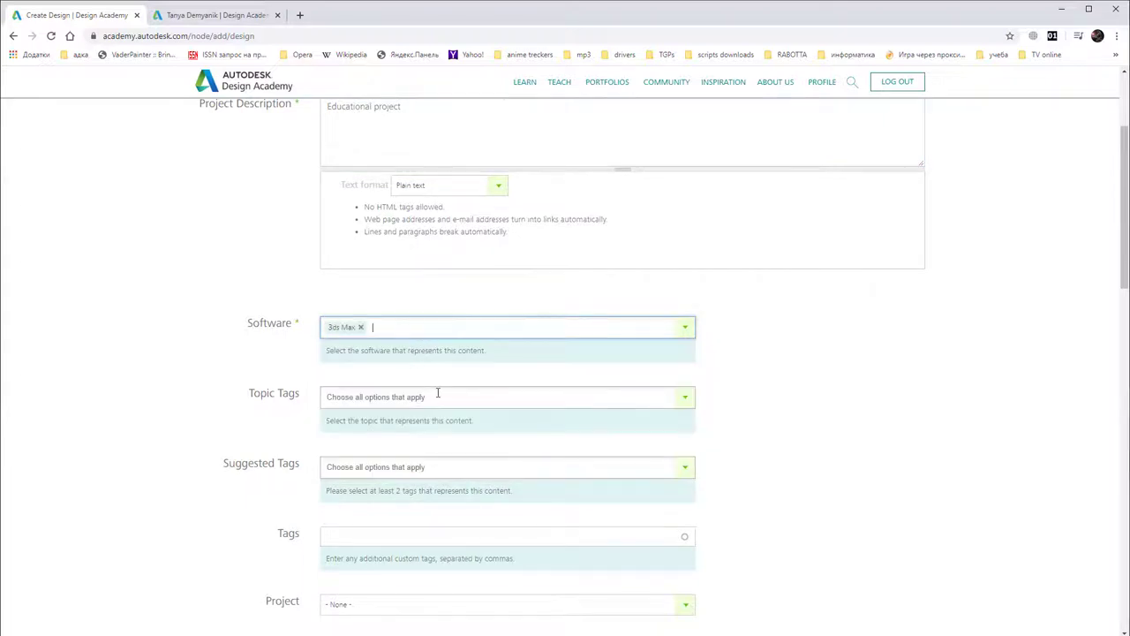
{"action": "scroll", "coordinate": [407, 358], "scroll_direction": "down", "scroll_amount": 3}
{"action": "scroll", "coordinate": [411, 366], "scroll_direction": "down", "scroll_amount": 2}
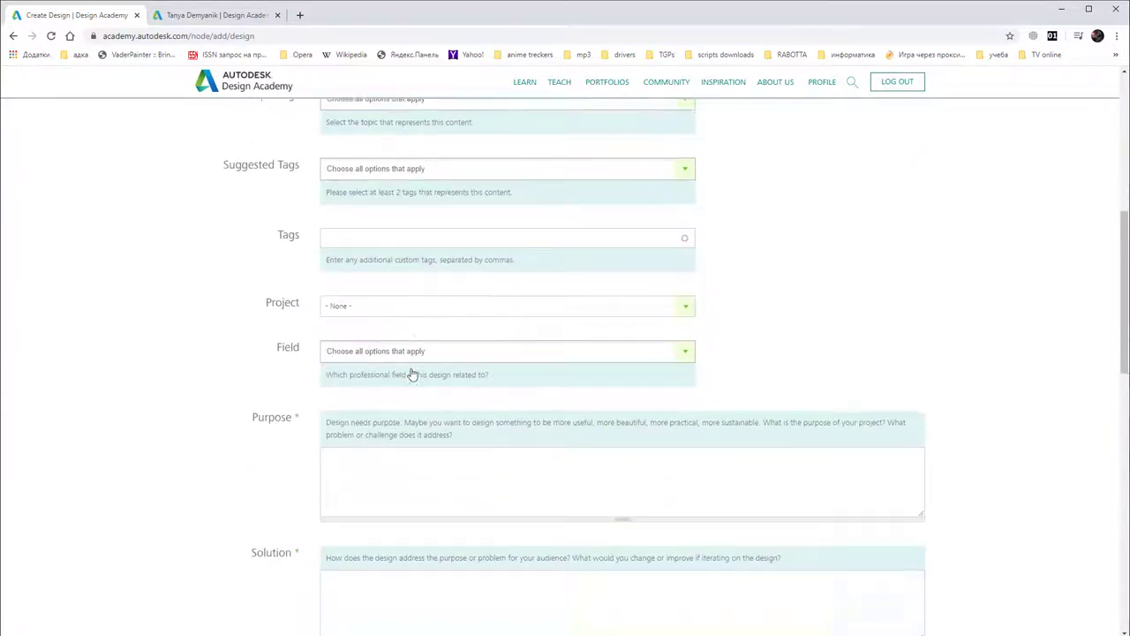
{"action": "left_click", "coordinate": [382, 351]}
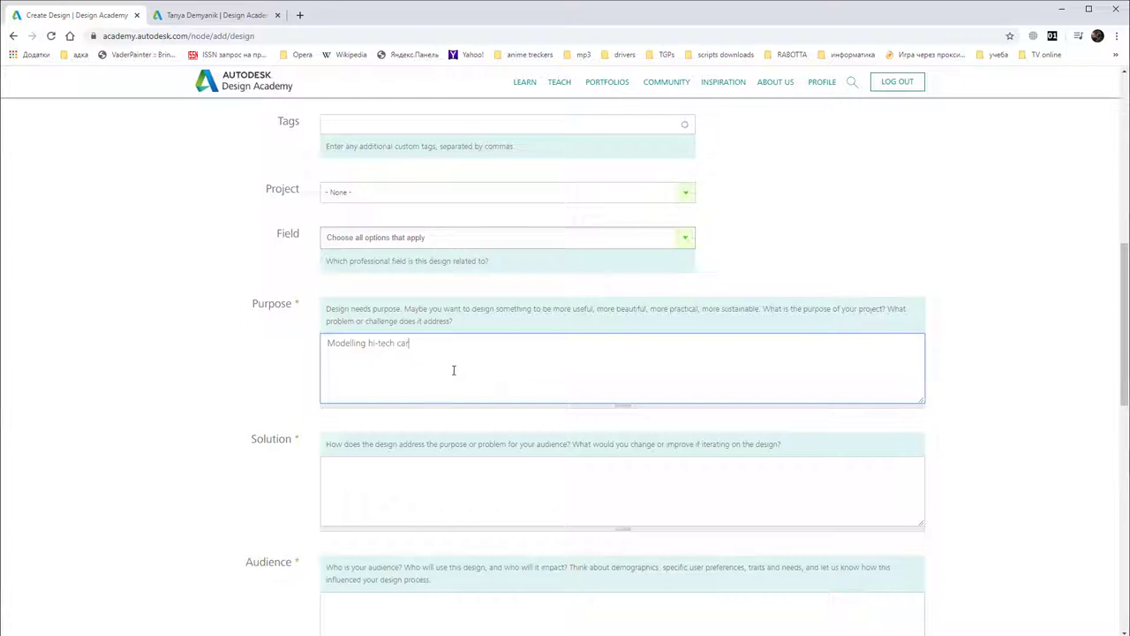
Step: Enter Solution '3Ds max, ART renderer' and Audience 'students and pupils'
{"action": "scroll", "coordinate": [453, 370], "scroll_direction": "down", "scroll_amount": 2}
{"action": "left_click", "coordinate": [392, 305]}
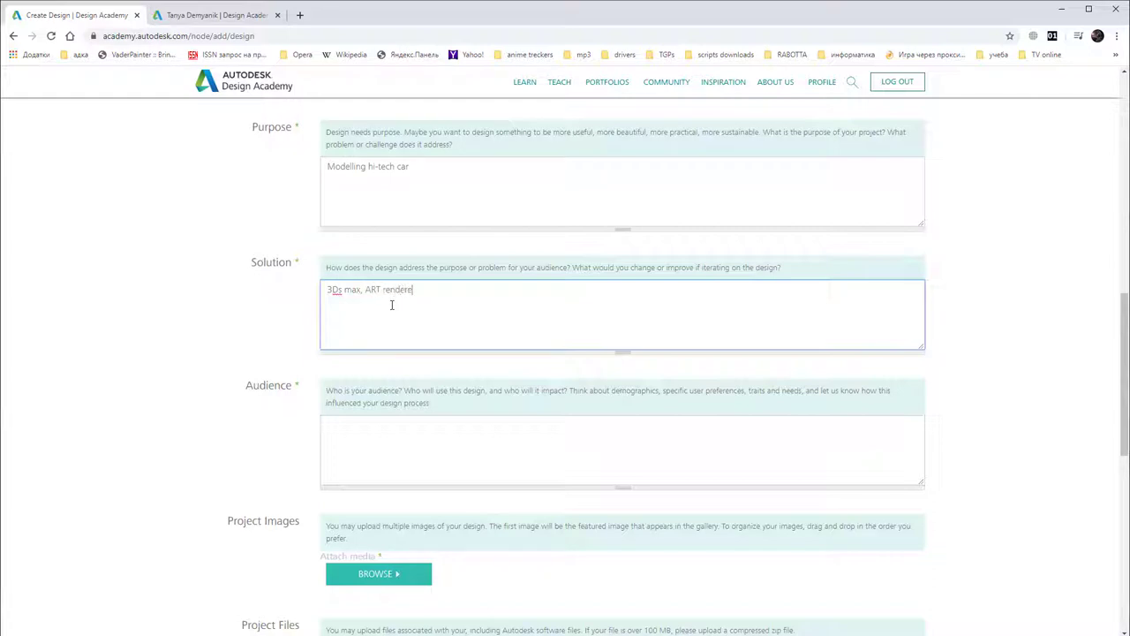
{"action": "left_click", "coordinate": [387, 441]}
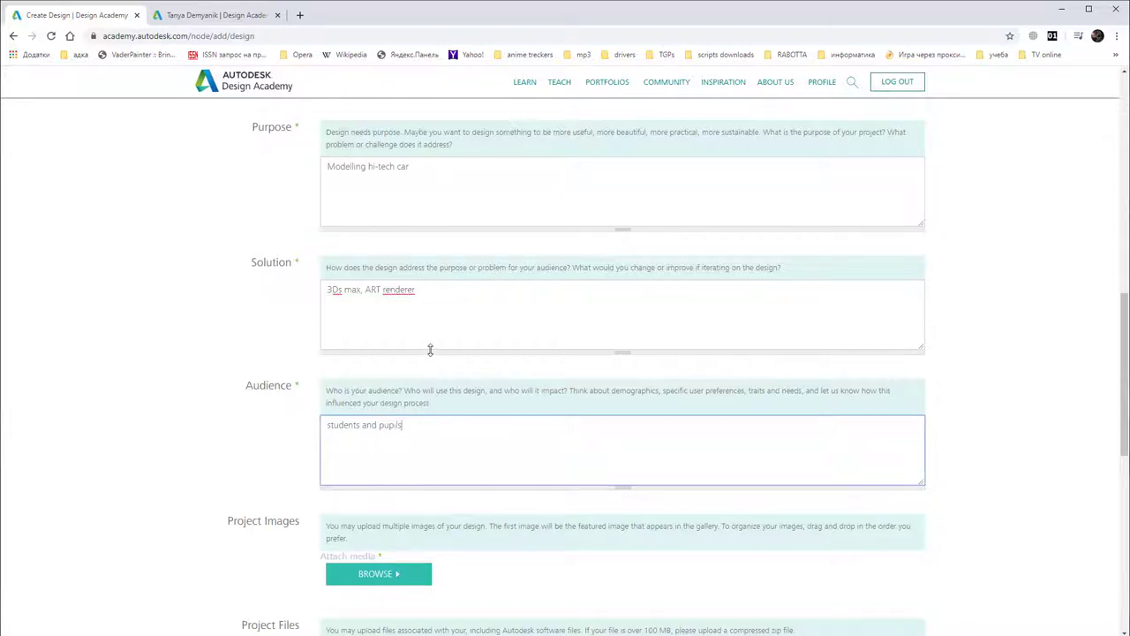
{"action": "scroll", "coordinate": [436, 320], "scroll_direction": "down", "scroll_amount": 2}
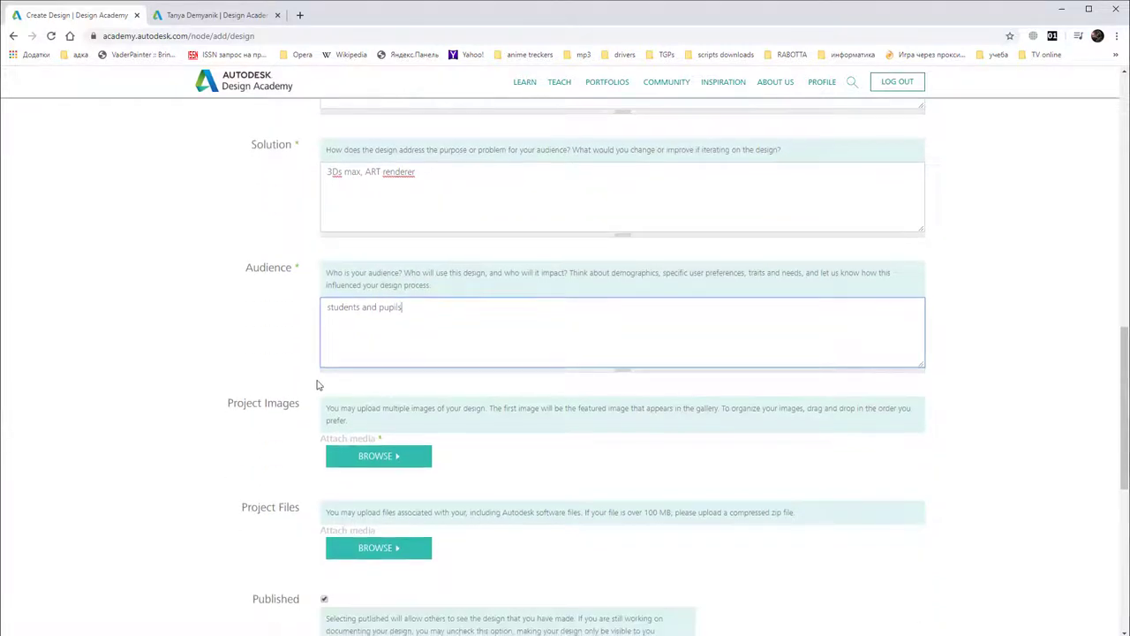
{"action": "scroll", "coordinate": [309, 361], "scroll_direction": "down", "scroll_amount": 1}
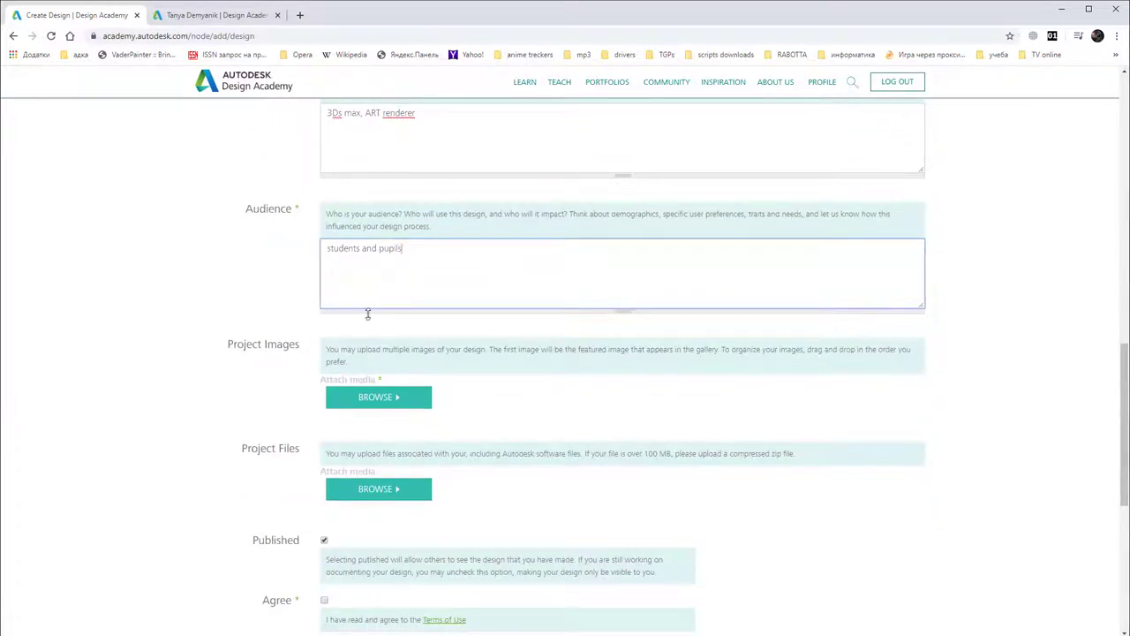
Step: Choose SHip render 01 from rstol > Fub > Ship 5 as a Project Image
{"action": "left_click", "coordinate": [378, 399]}
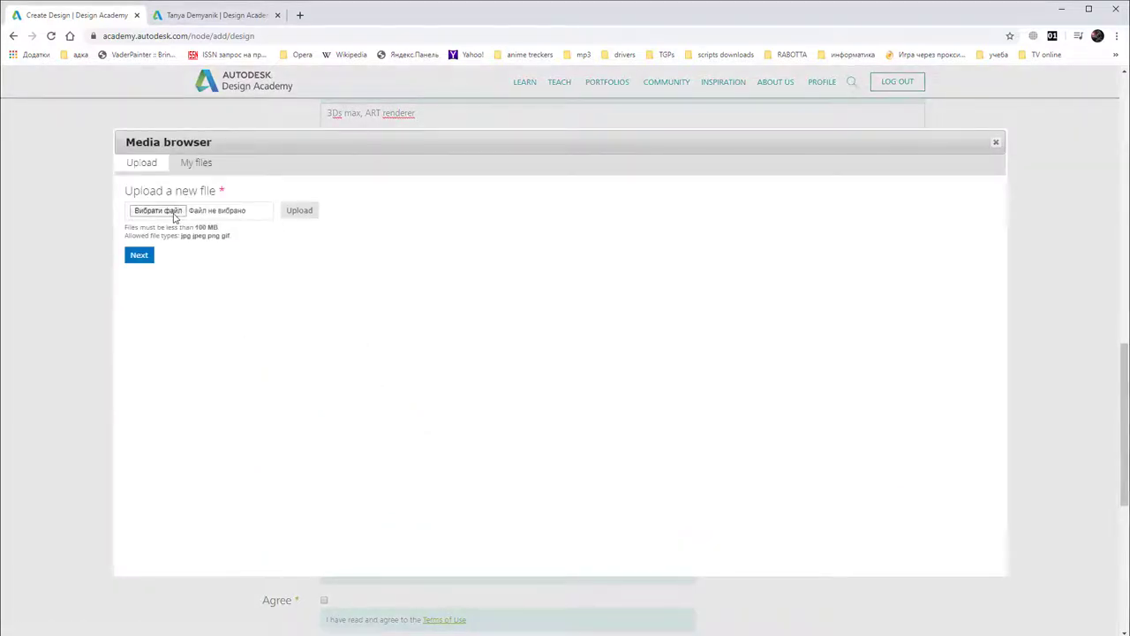
{"action": "left_click", "coordinate": [174, 215]}
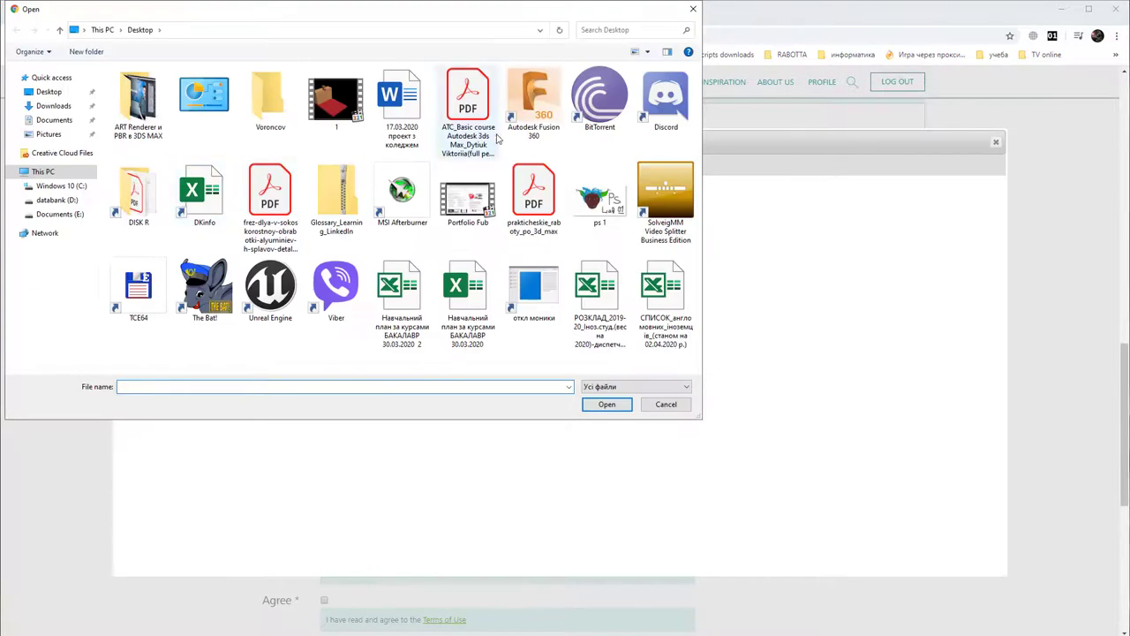
{"action": "double_click", "coordinate": [137, 193]}
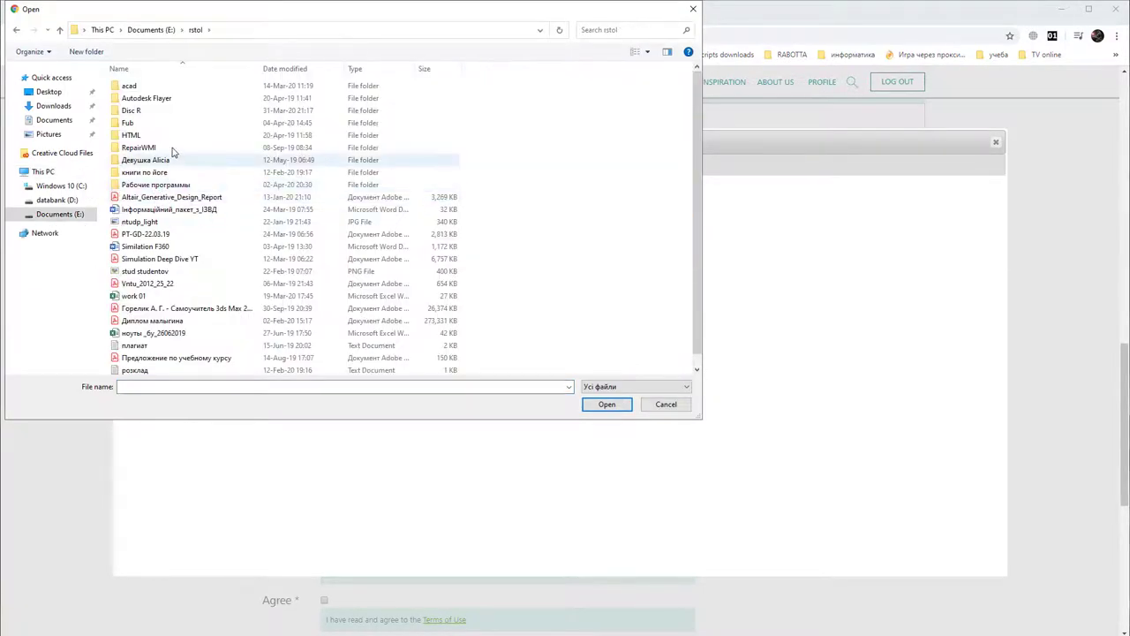
{"action": "double_click", "coordinate": [149, 124]}
{"action": "left_click", "coordinate": [146, 110]}
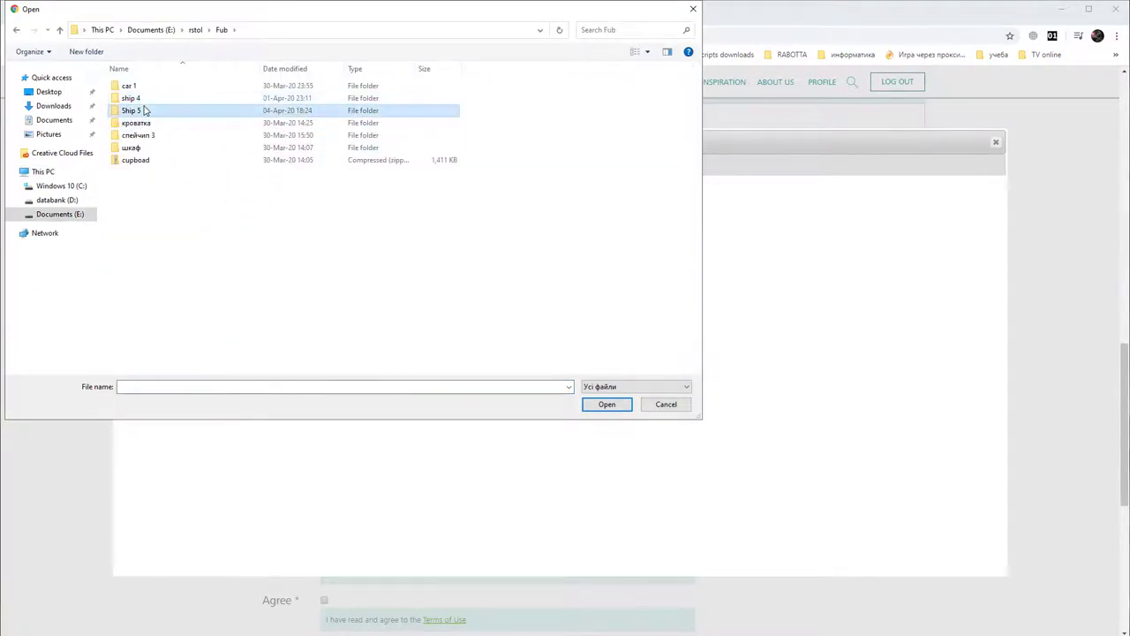
{"action": "double_click", "coordinate": [146, 110]}
{"action": "double_click", "coordinate": [203, 113]}
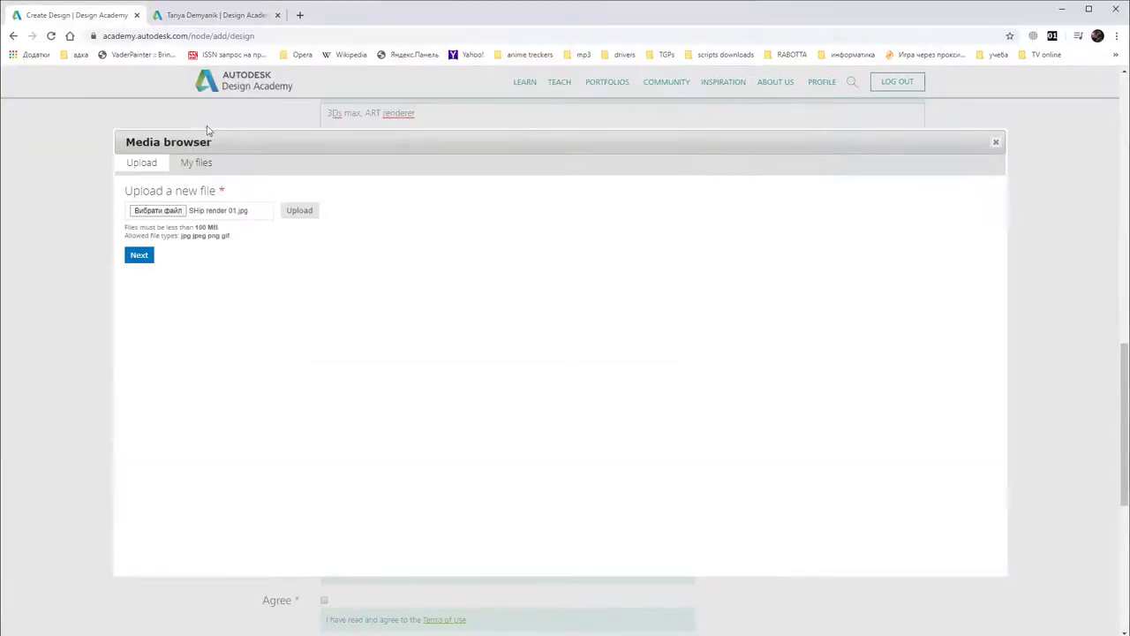
Step: Upload the render and save it to the design's Project Images
{"action": "left_click", "coordinate": [291, 212]}
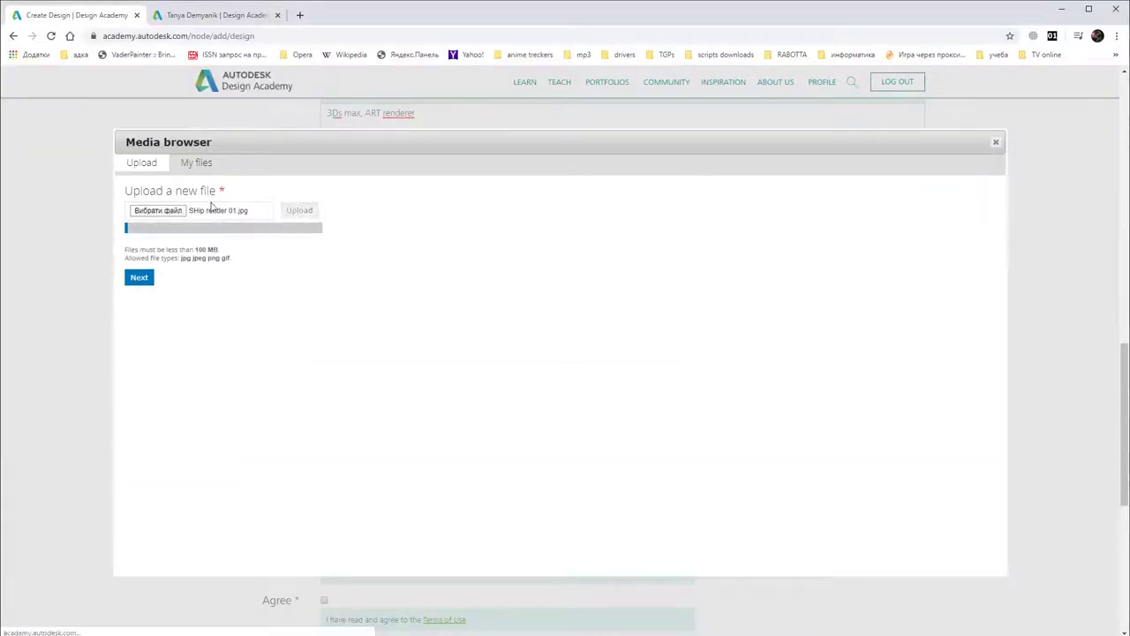
{"action": "left_click", "coordinate": [143, 254]}
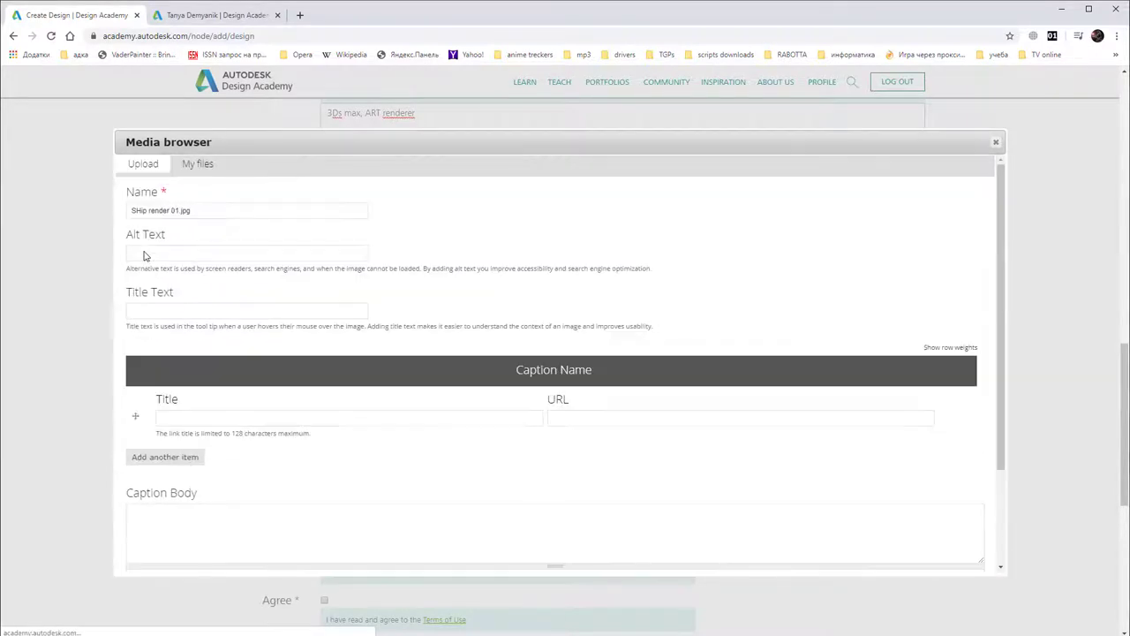
{"action": "scroll", "coordinate": [311, 354], "scroll_direction": "down", "scroll_amount": 3}
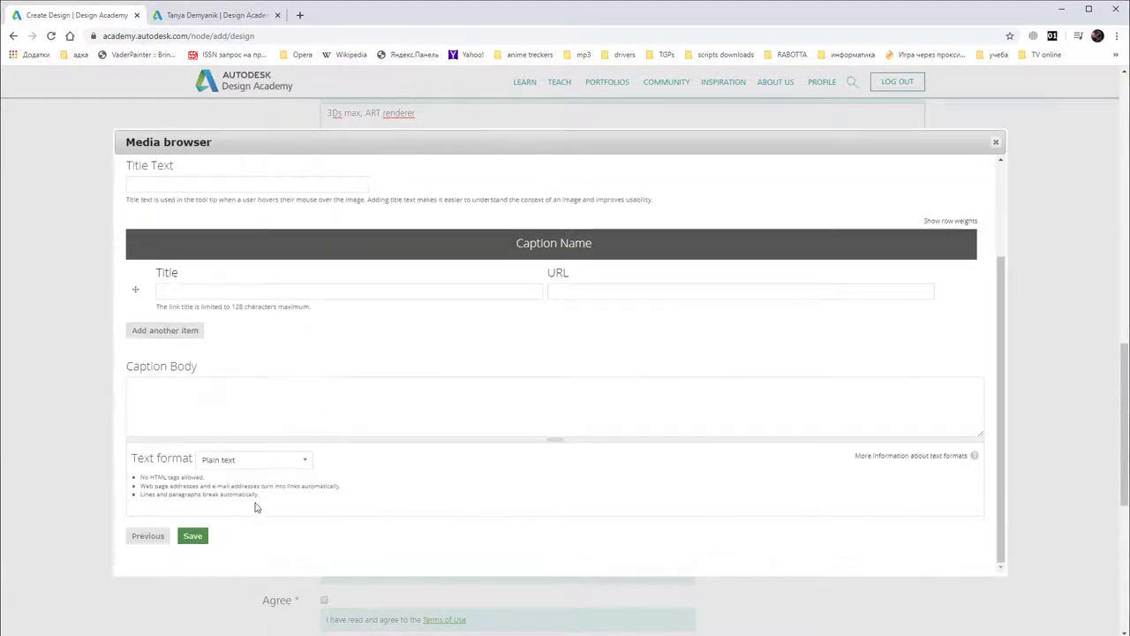
{"action": "left_click", "coordinate": [196, 536]}
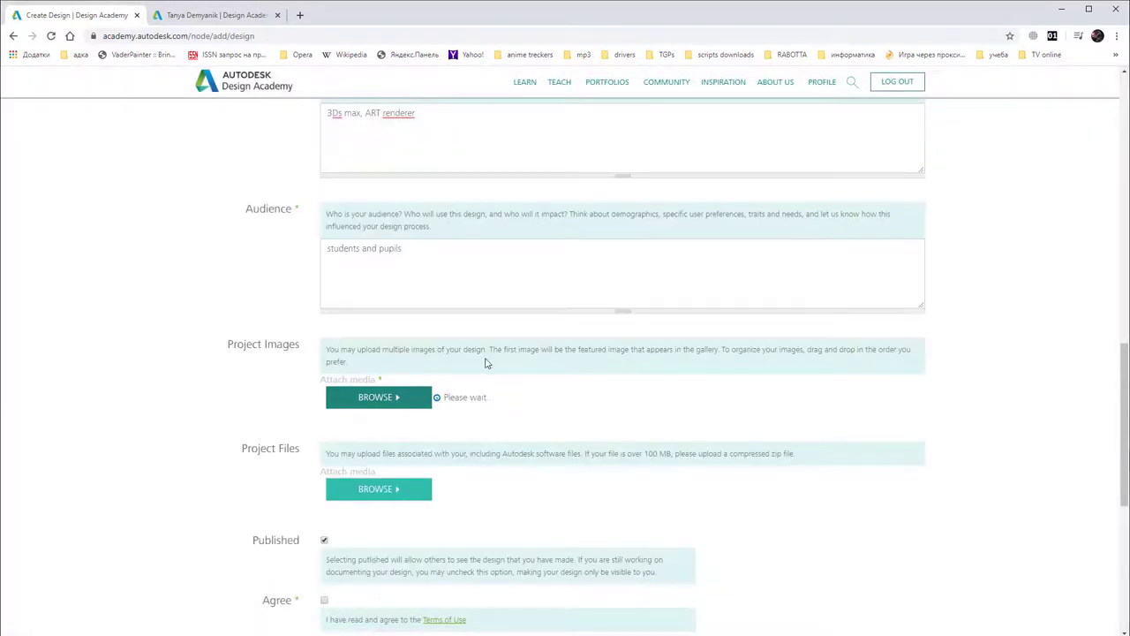
{"action": "scroll", "coordinate": [477, 389], "scroll_direction": "down", "scroll_amount": 1}
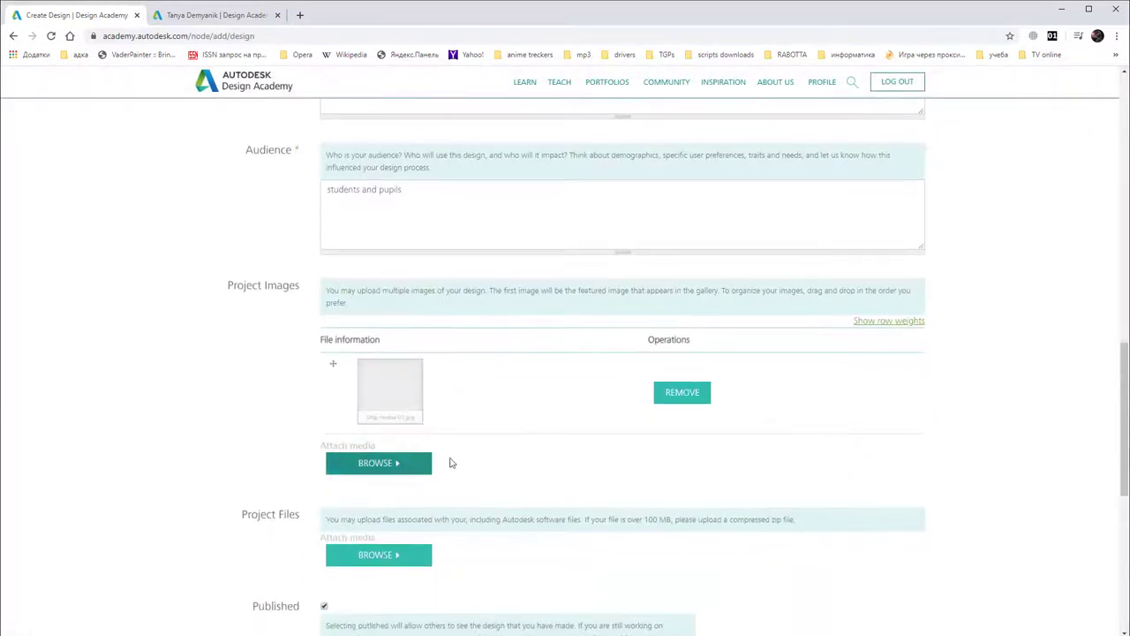
Step: Upload SHip render 02.jpg as a second Project Images render and save it
{"action": "left_click", "coordinate": [399, 470]}
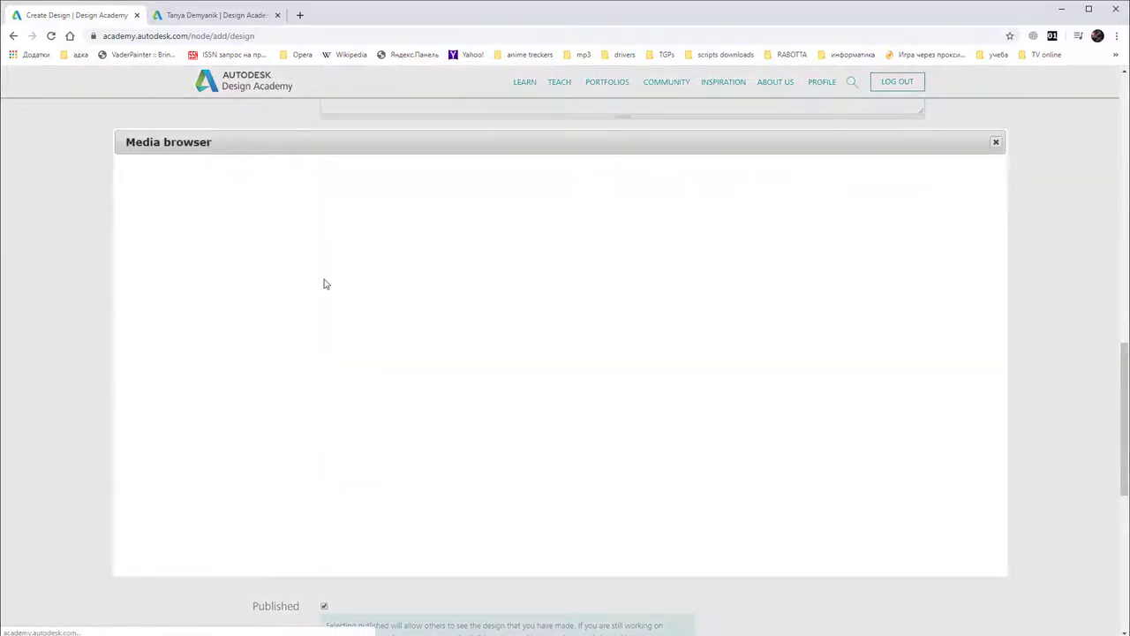
{"action": "left_click", "coordinate": [179, 213]}
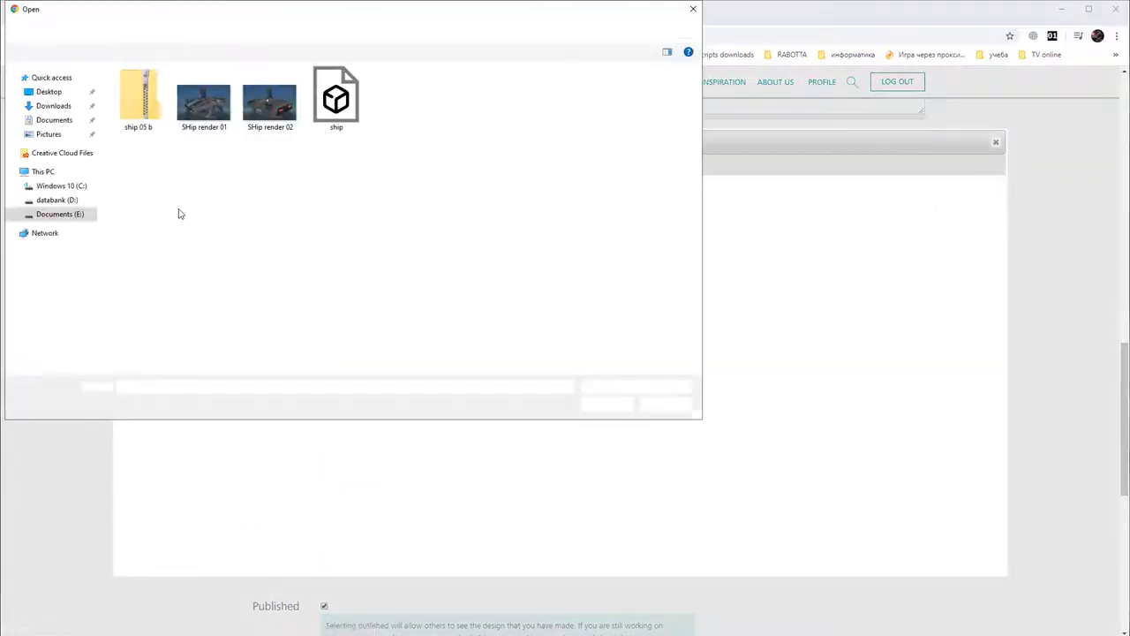
{"action": "double_click", "coordinate": [270, 127]}
{"action": "left_click", "coordinate": [291, 213]}
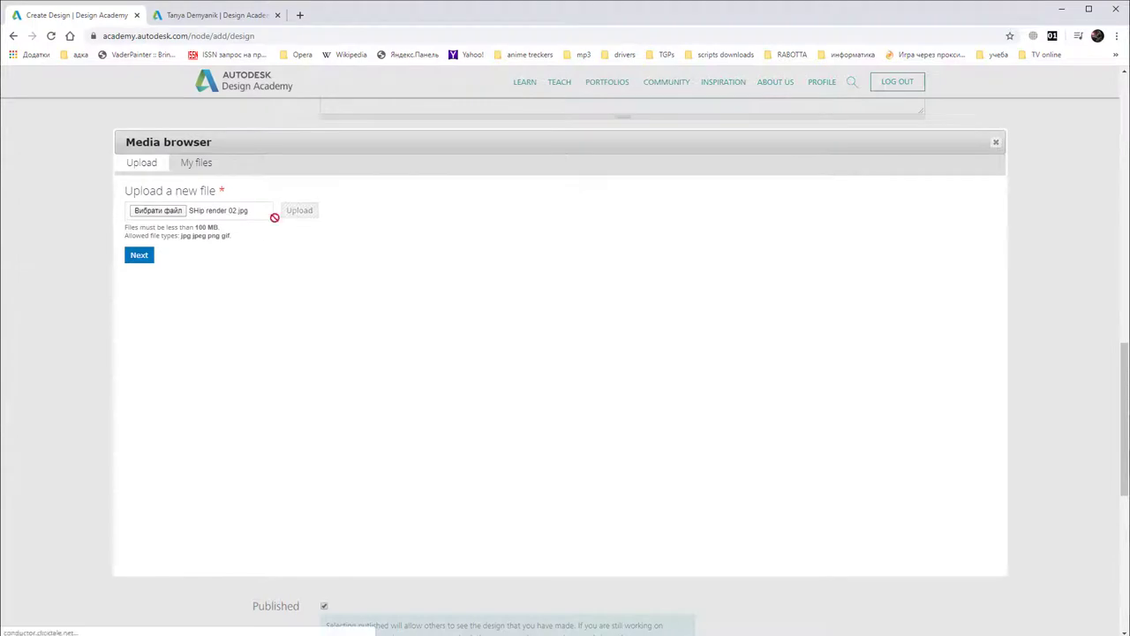
{"action": "left_click", "coordinate": [143, 254]}
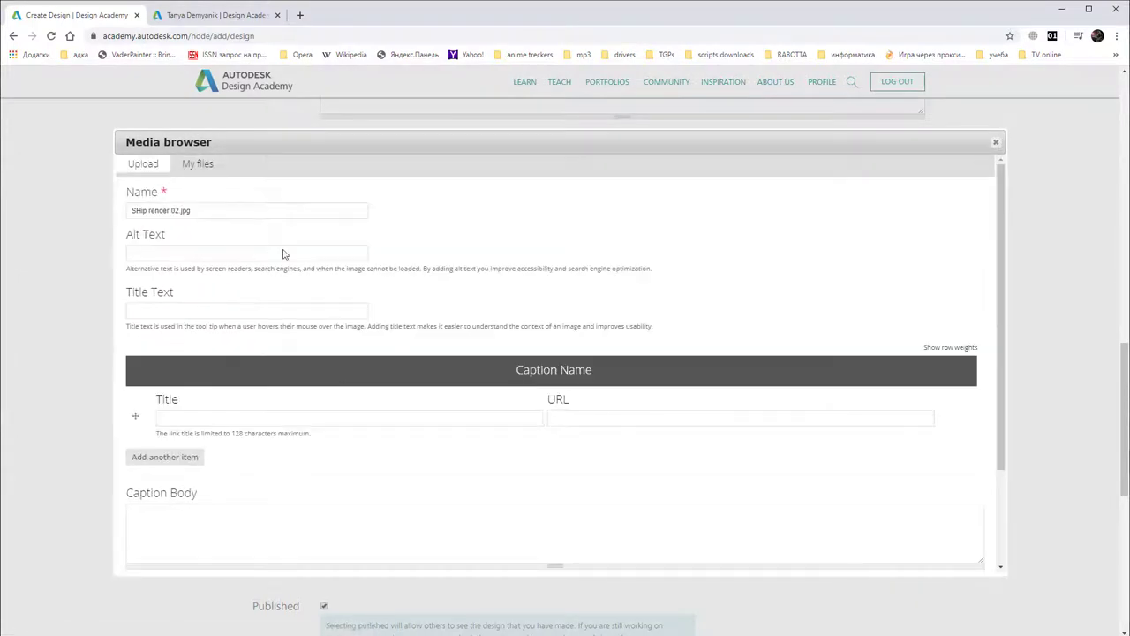
{"action": "scroll", "coordinate": [319, 441], "scroll_direction": "down", "scroll_amount": 2}
{"action": "left_click", "coordinate": [193, 535]}
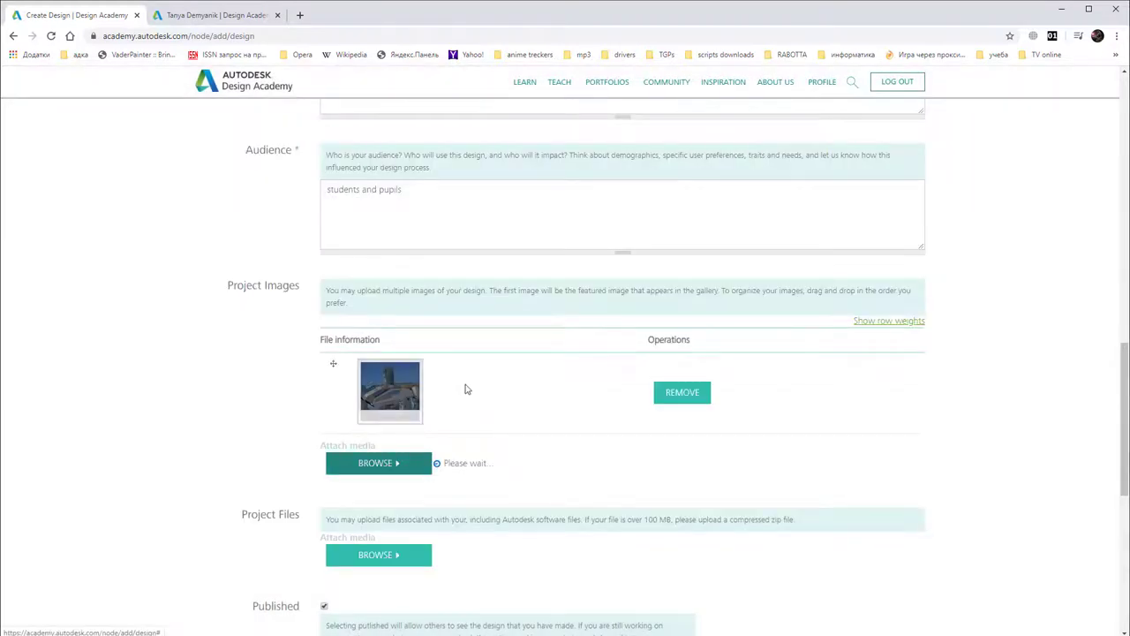
{"action": "scroll", "coordinate": [488, 369], "scroll_direction": "down", "scroll_amount": 2}
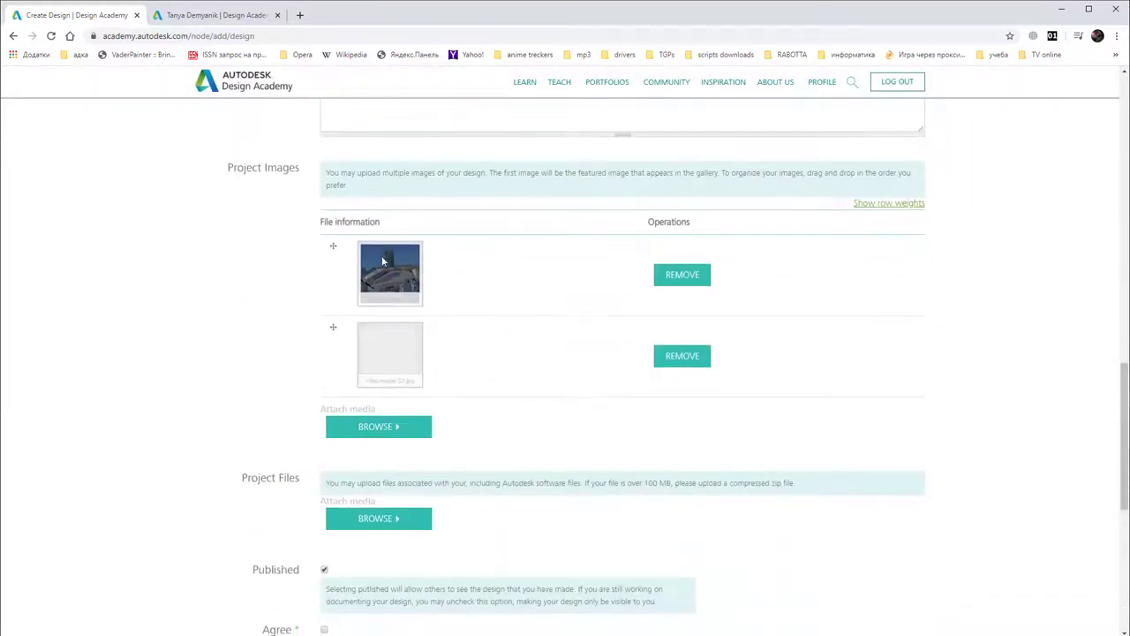
{"action": "scroll", "coordinate": [451, 265], "scroll_direction": "down", "scroll_amount": 2}
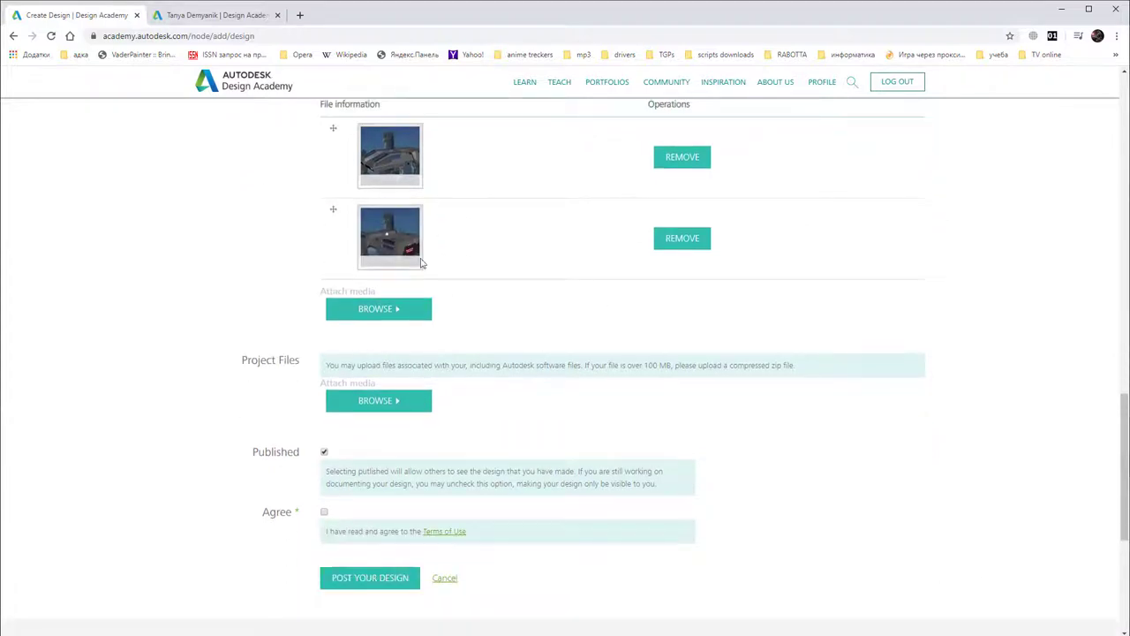
Step: Upload ship 05 b.zip as the Project Files attachment
{"action": "left_click", "coordinate": [391, 400]}
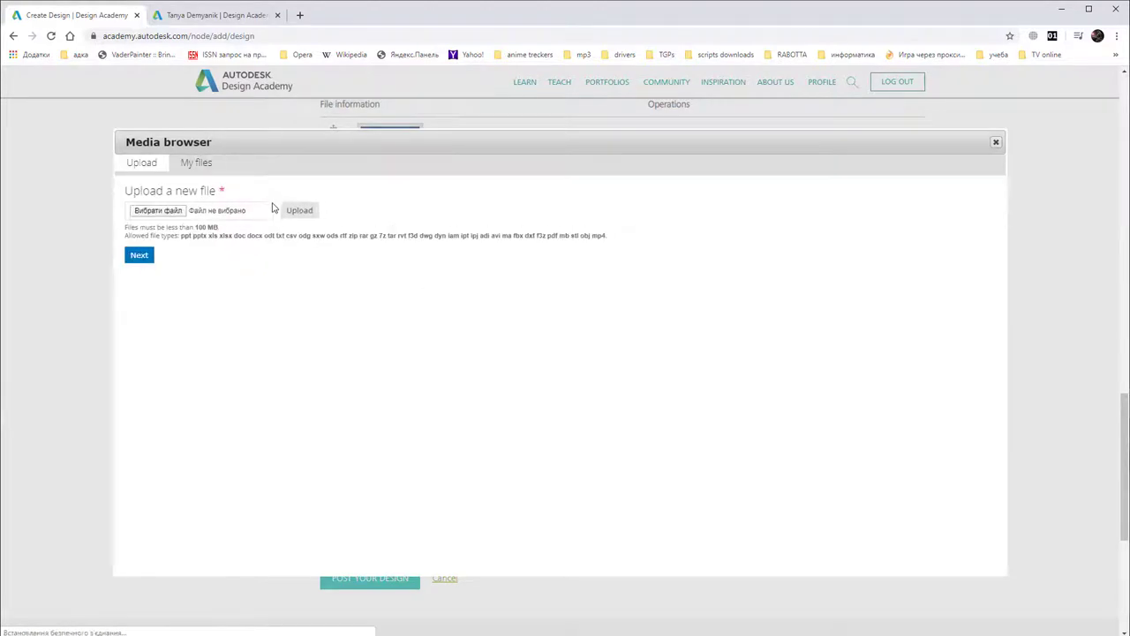
{"action": "left_click", "coordinate": [167, 213]}
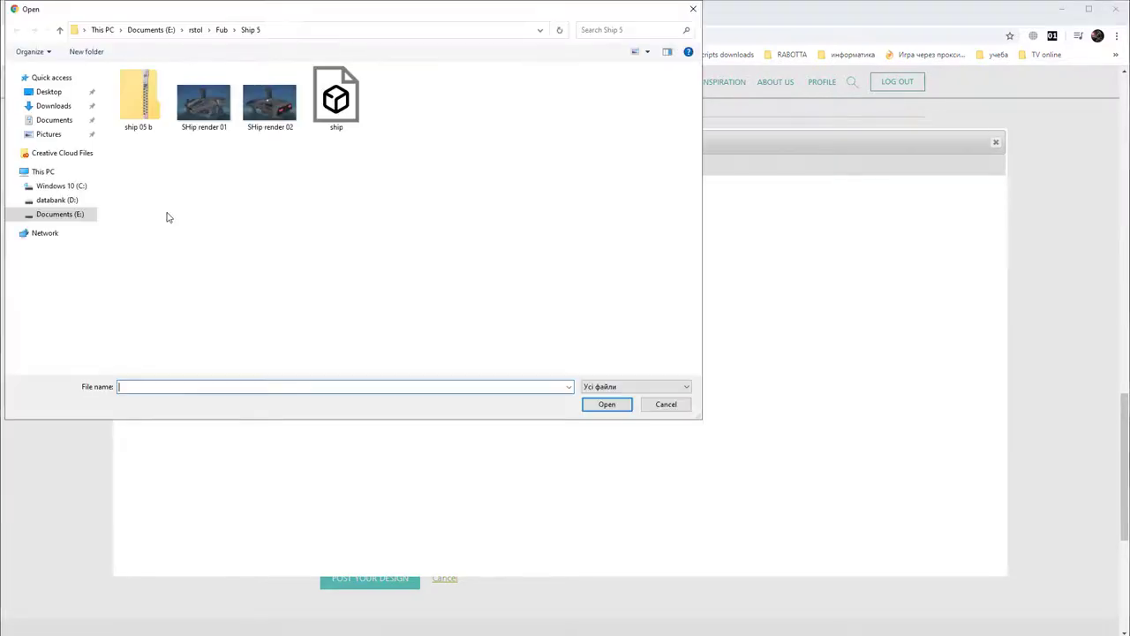
{"action": "left_click", "coordinate": [148, 112]}
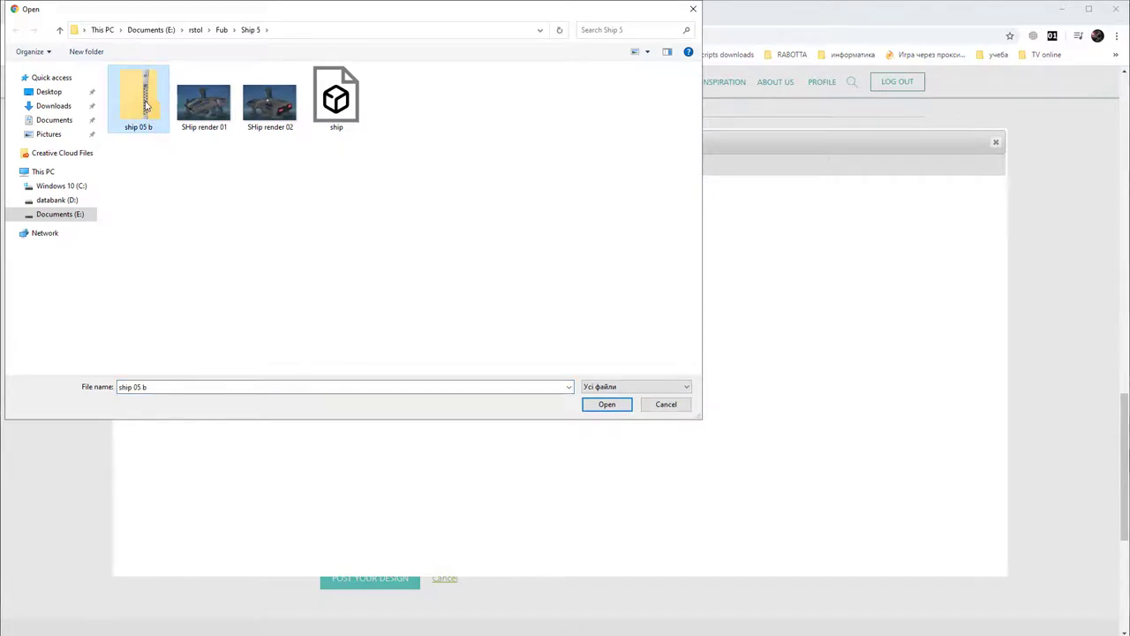
{"action": "double_click", "coordinate": [147, 106]}
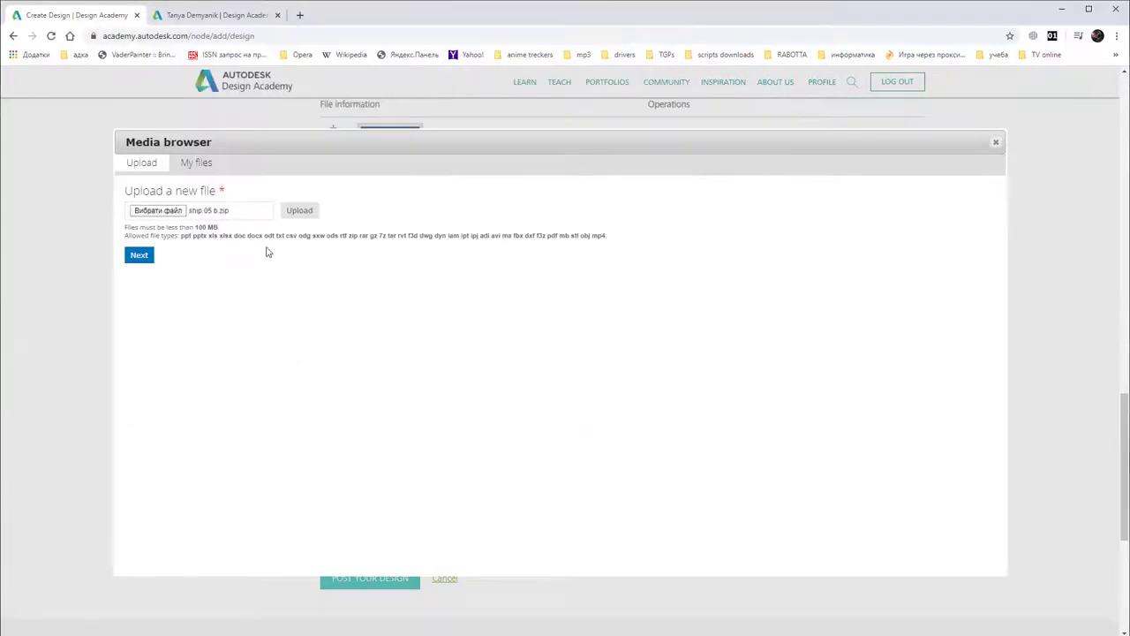
{"action": "left_click", "coordinate": [299, 210]}
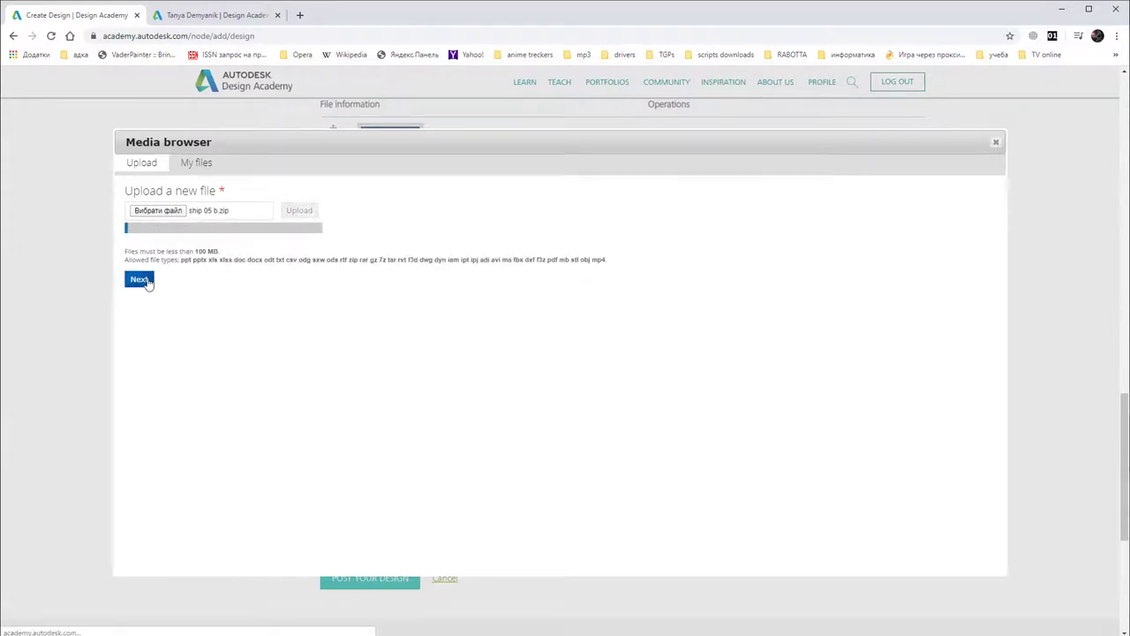
{"action": "left_click", "coordinate": [140, 253]}
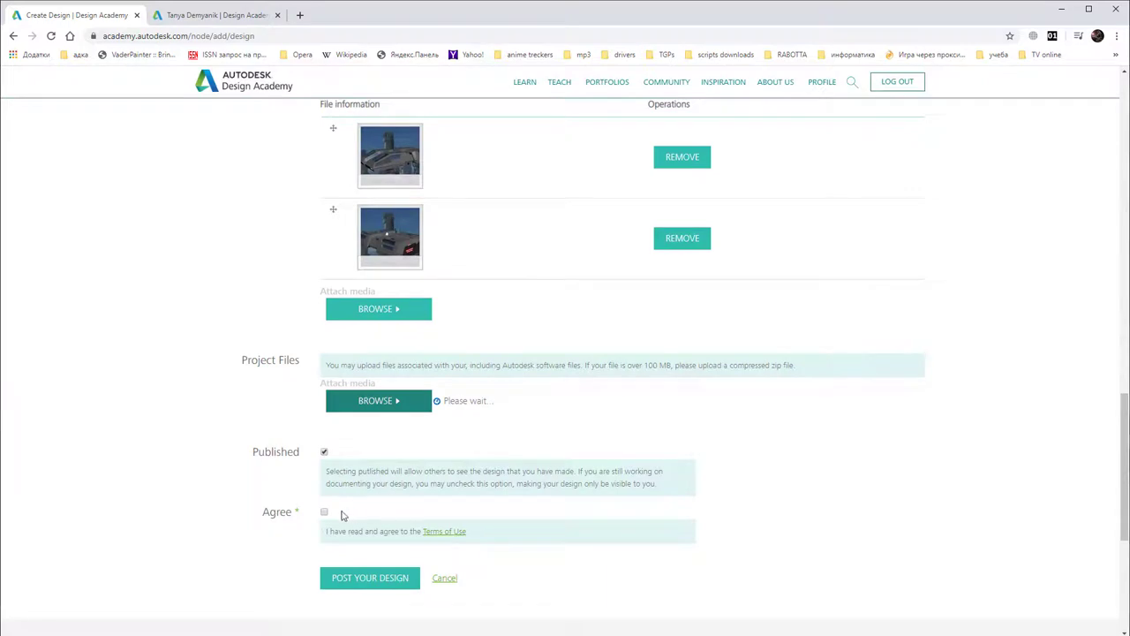
Step: Agree to the Terms of Use and post the design
{"action": "scroll", "coordinate": [536, 404], "scroll_direction": "down", "scroll_amount": 4}
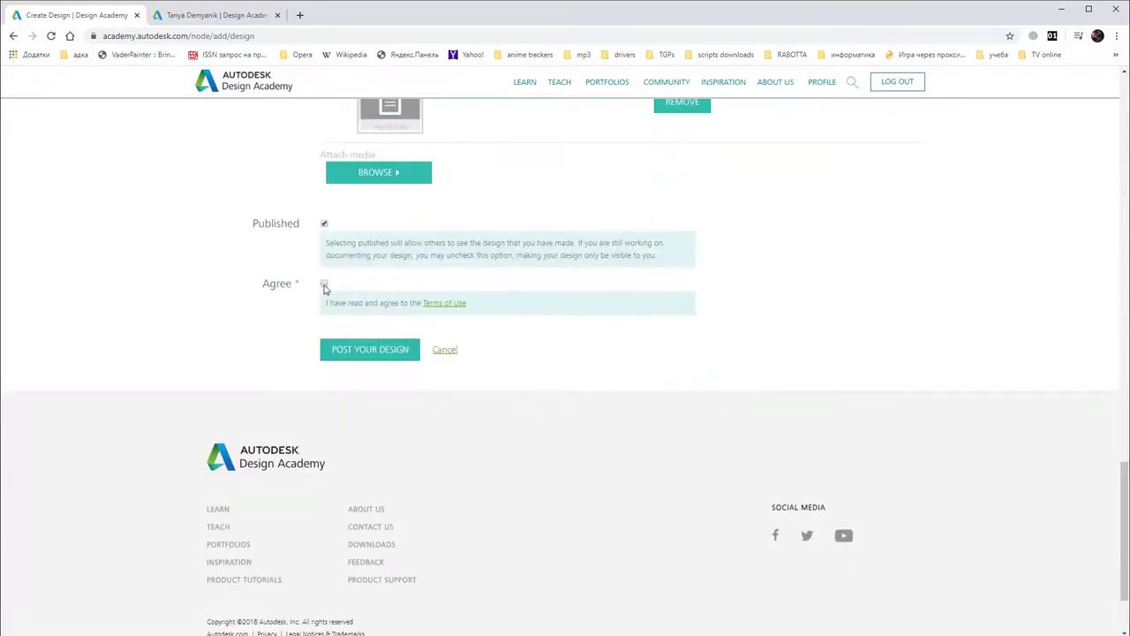
{"action": "left_click", "coordinate": [324, 284]}
{"action": "left_click", "coordinate": [342, 358]}
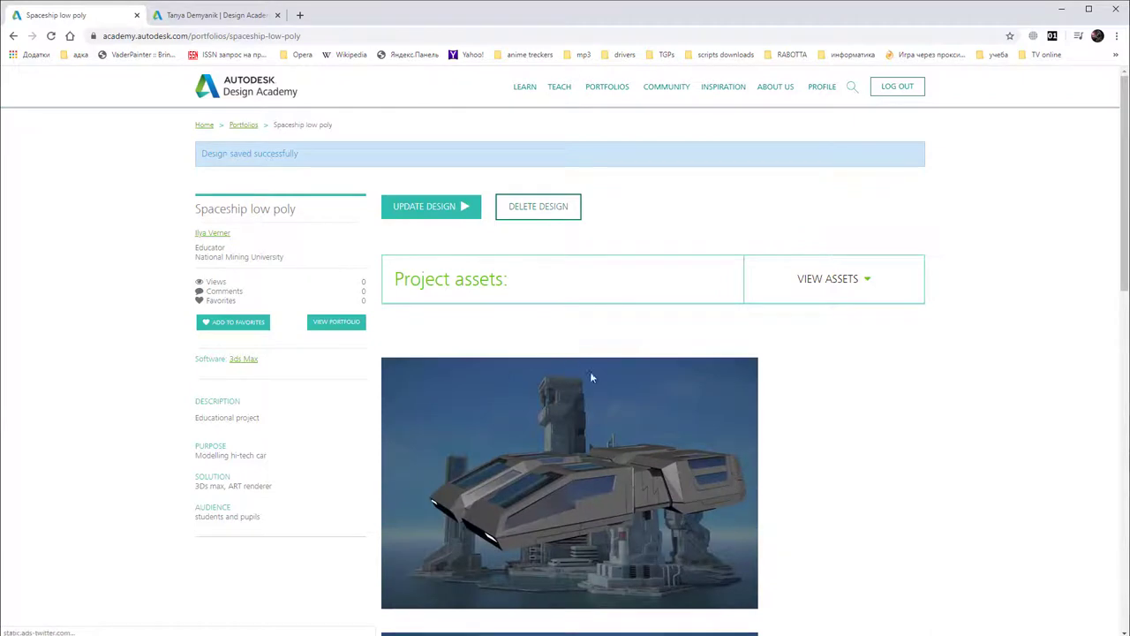
Step: Visit the Portfolios overview and your own profile, then close the other member's tab
{"action": "scroll", "coordinate": [647, 406], "scroll_direction": "down", "scroll_amount": 2}
{"action": "scroll", "coordinate": [650, 402], "scroll_direction": "down", "scroll_amount": 2}
{"action": "scroll", "coordinate": [649, 402], "scroll_direction": "up", "scroll_amount": 4}
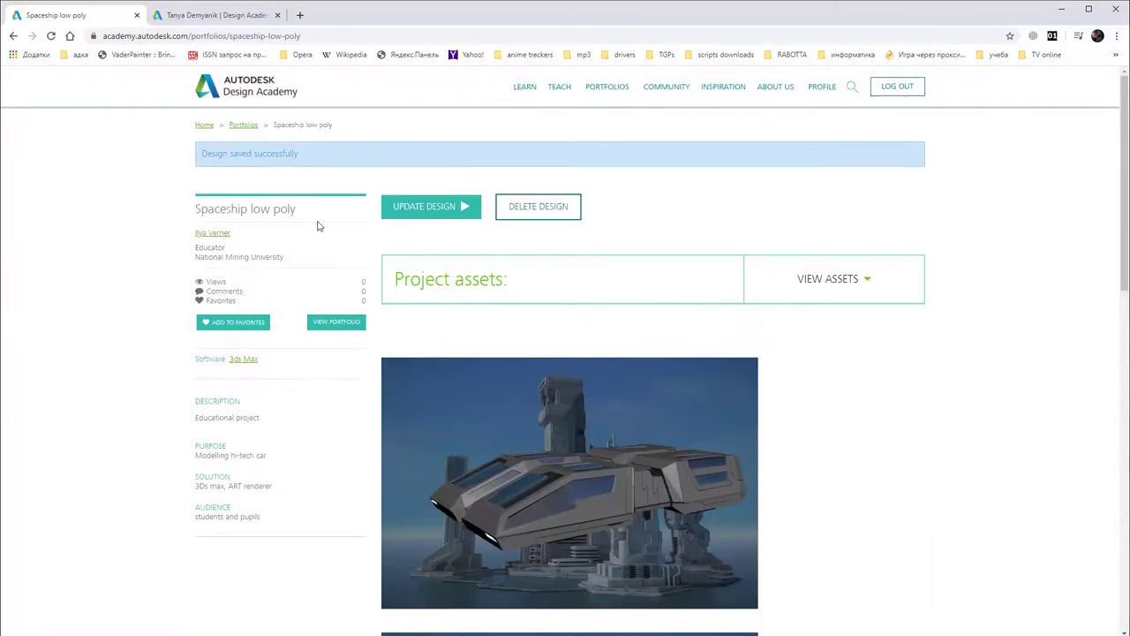
{"action": "left_click", "coordinate": [244, 127]}
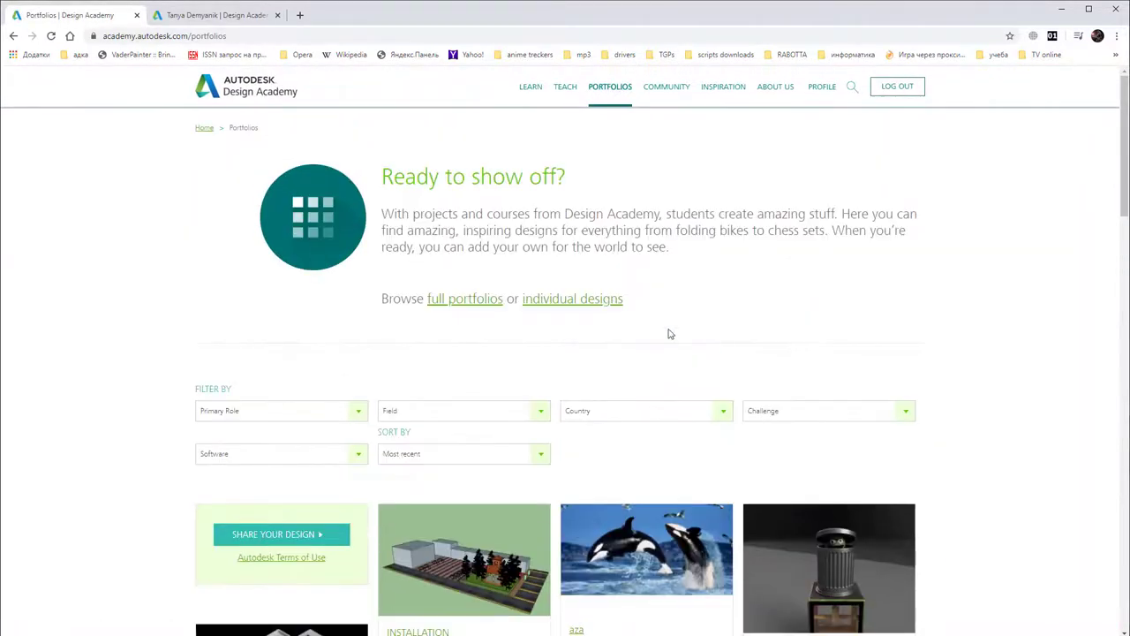
{"action": "left_click", "coordinate": [821, 92]}
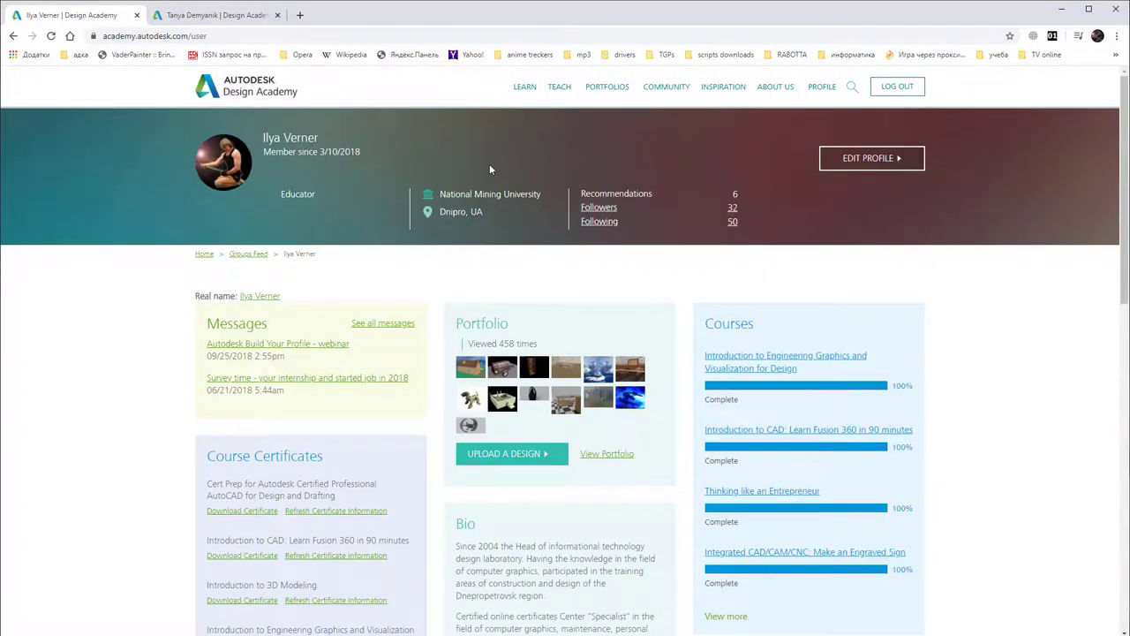
{"action": "left_click", "coordinate": [278, 15]}
{"action": "left_click", "coordinate": [156, 16]}
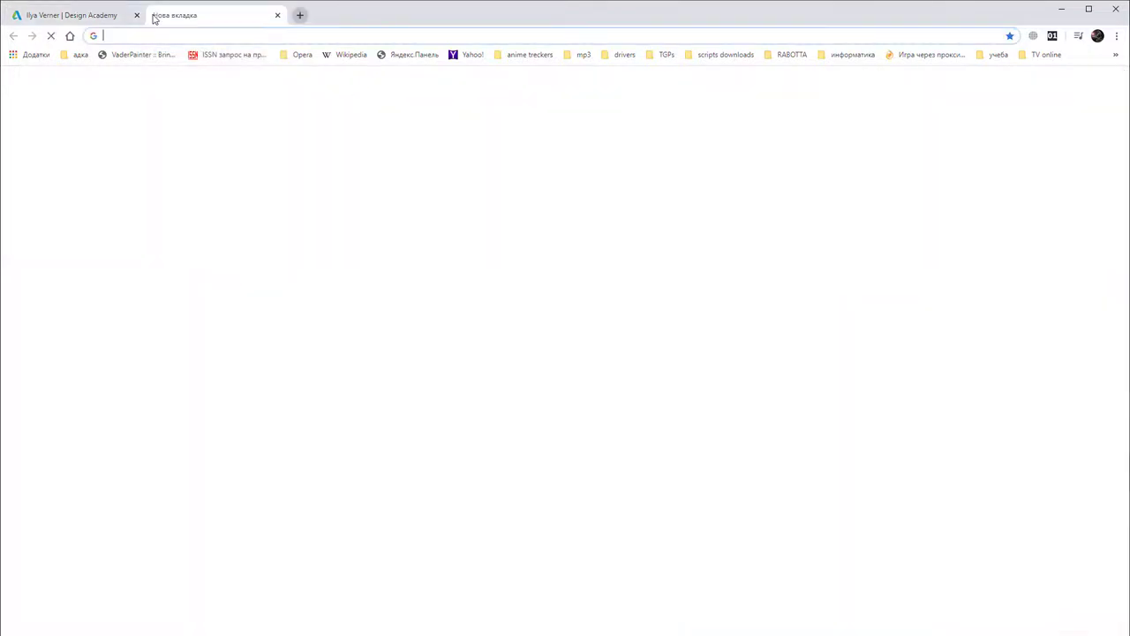
{"action": "type", "text": "okmm.nmu.org.ua"}
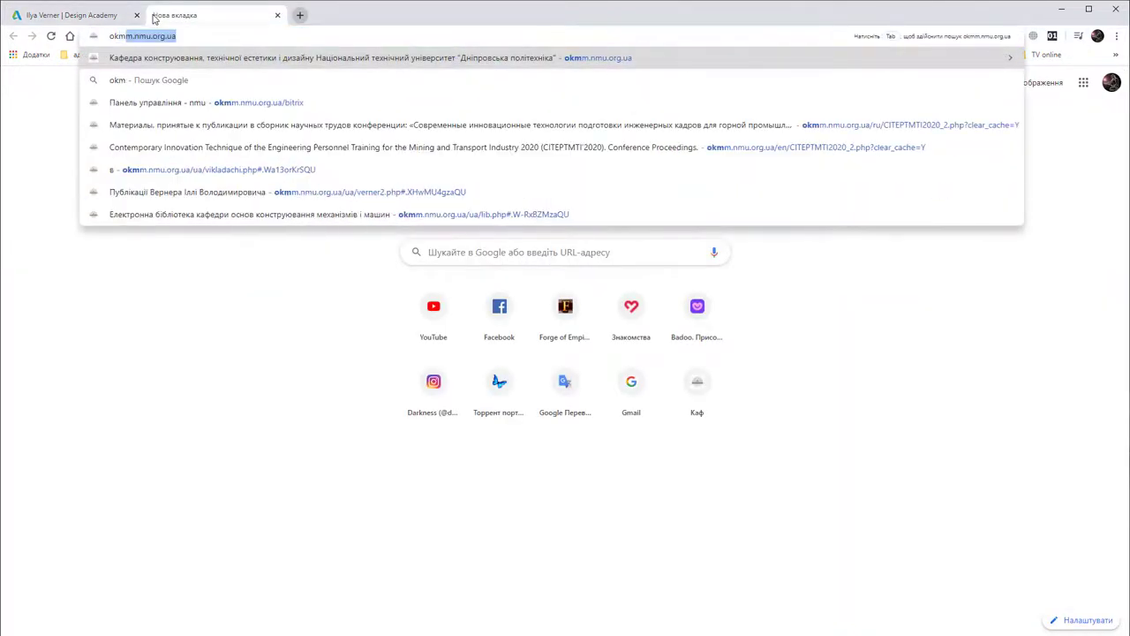
{"action": "key", "text": "Return"}
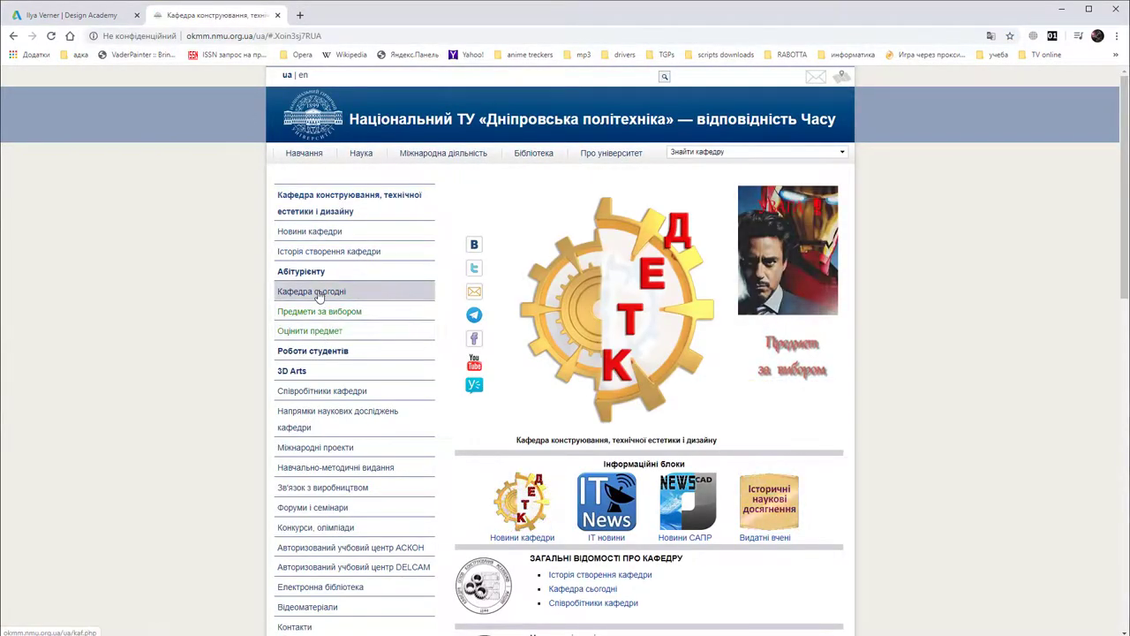
{"action": "left_click", "coordinate": [315, 353]}
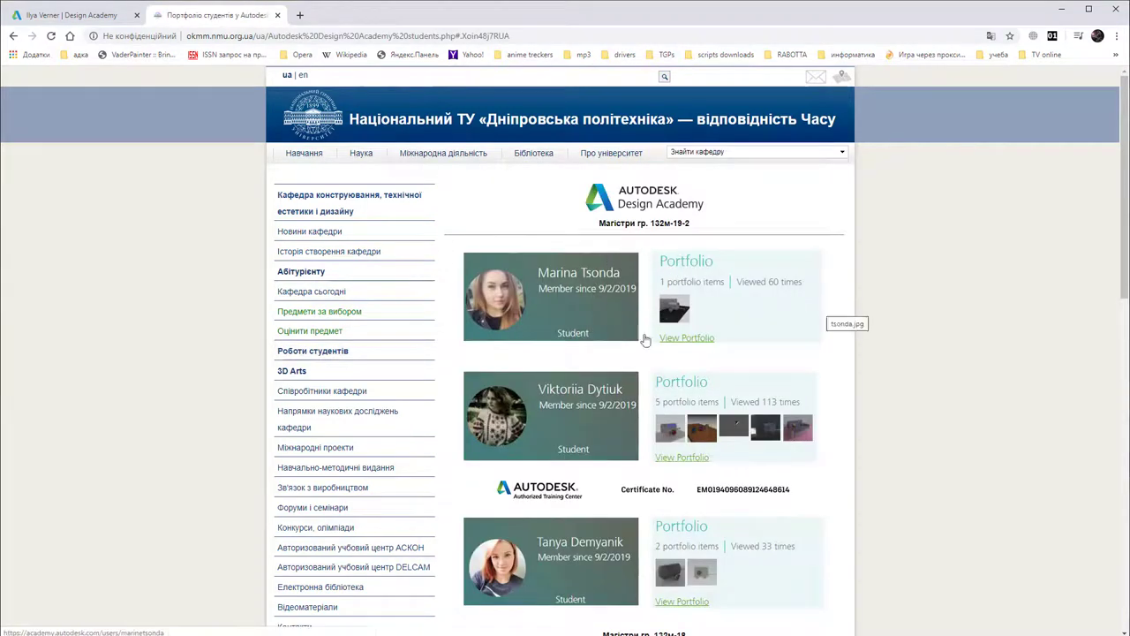
{"action": "scroll", "coordinate": [649, 331], "scroll_direction": "down", "scroll_amount": 2}
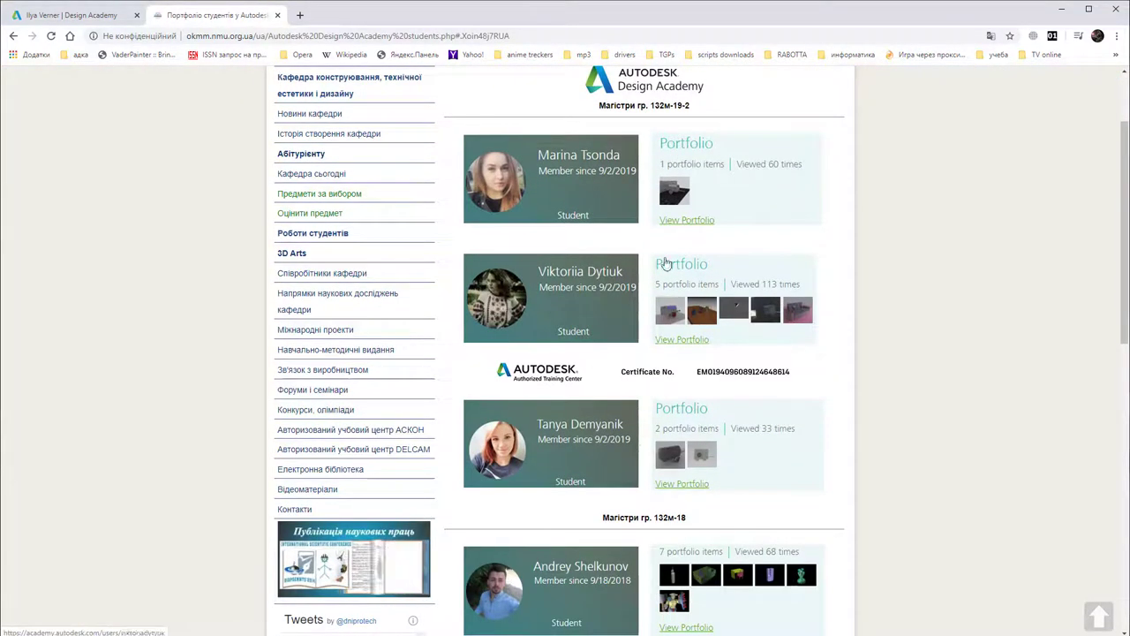
{"action": "scroll", "coordinate": [720, 296], "scroll_direction": "down", "scroll_amount": 3}
{"action": "scroll", "coordinate": [719, 296], "scroll_direction": "down", "scroll_amount": 4}
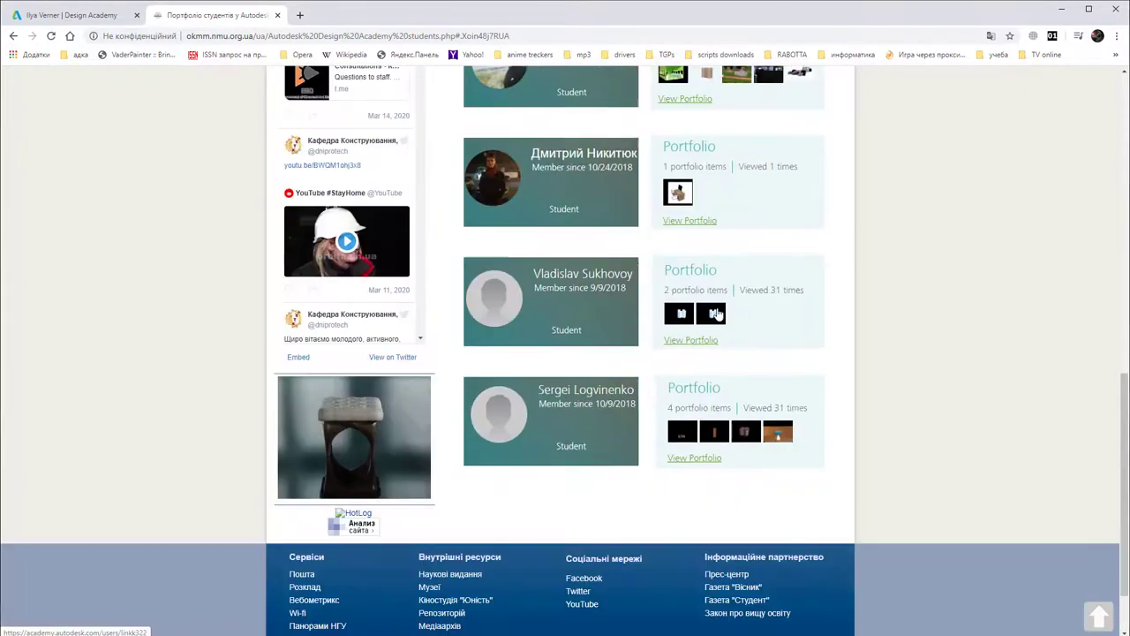
{"action": "scroll", "coordinate": [718, 316], "scroll_direction": "up", "scroll_amount": 8}
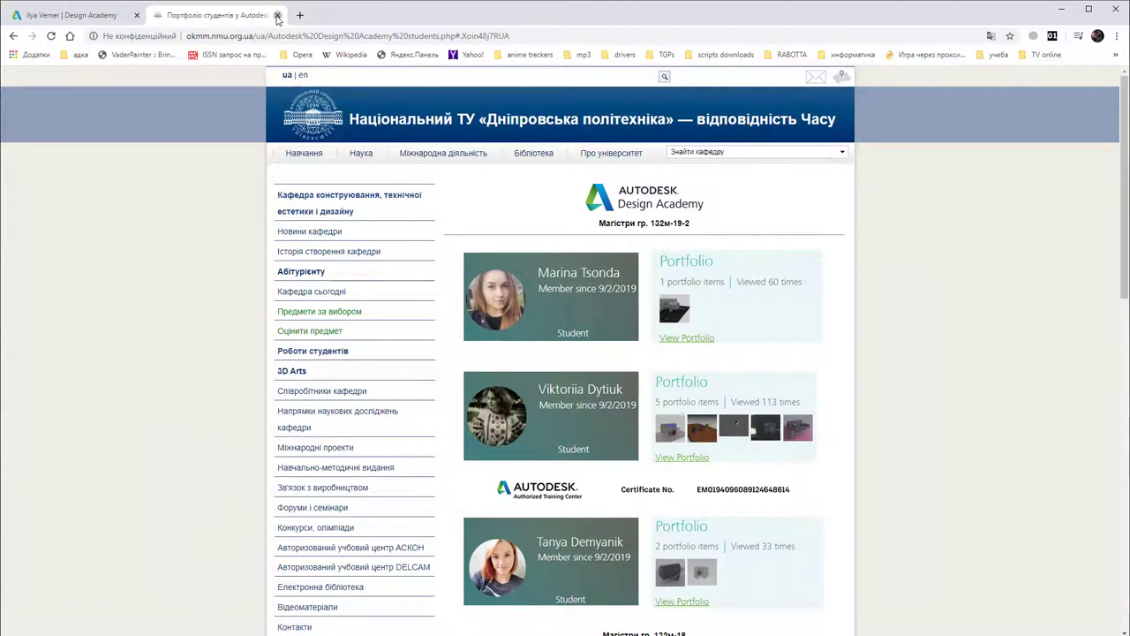
{"action": "left_click", "coordinate": [279, 15]}
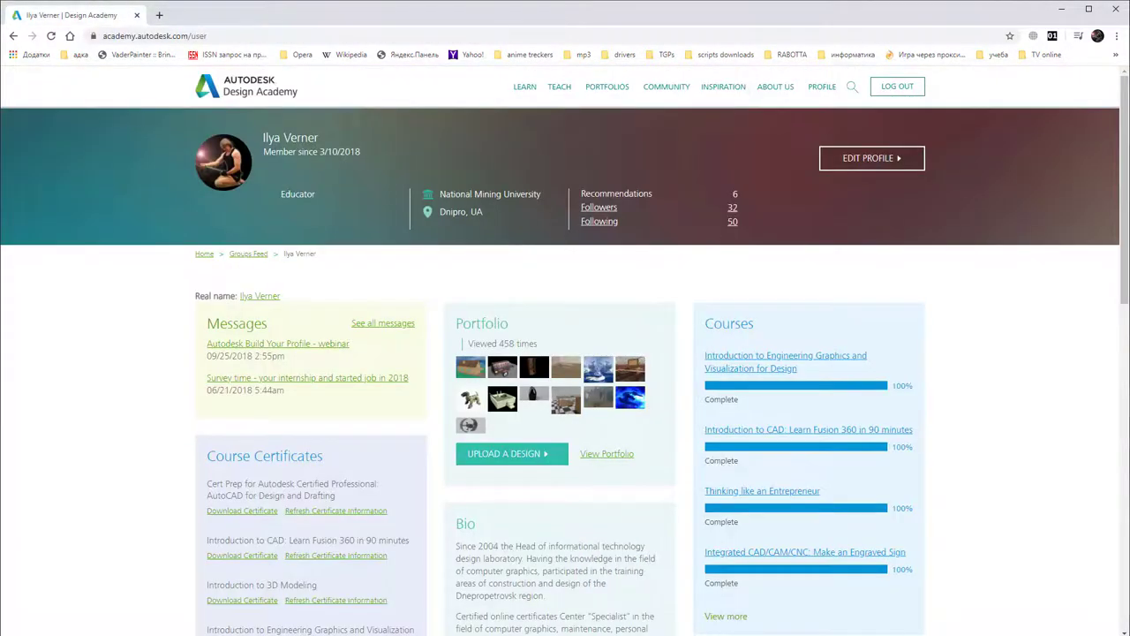
Step: Switch from the browser to the AutoCAD window showing the chair model
{"action": "key", "text": "alt+Tab"}
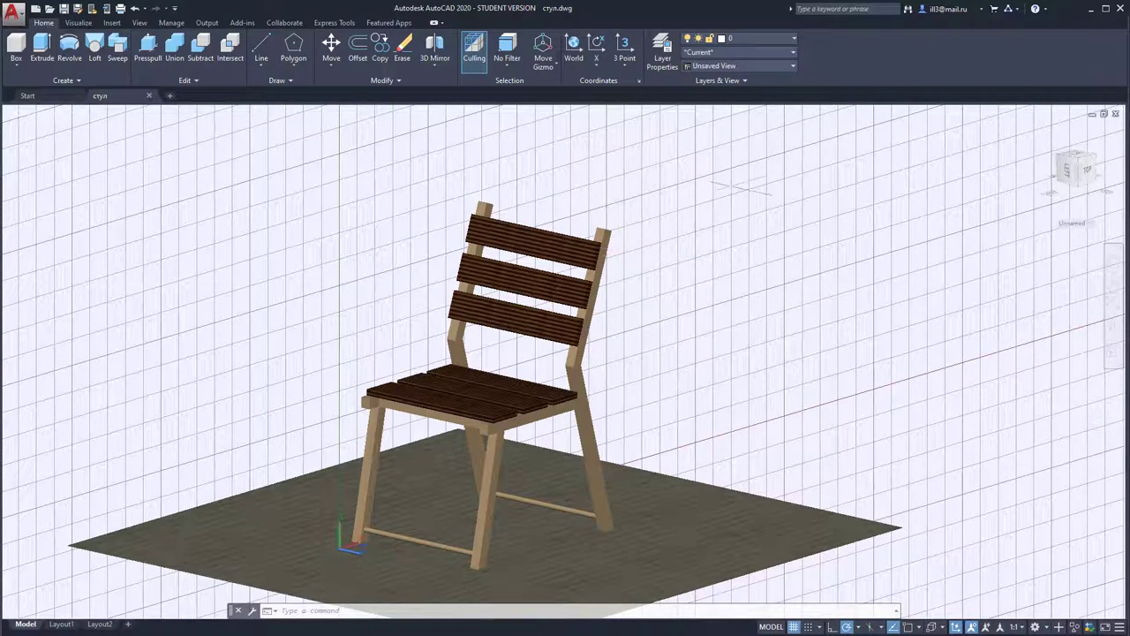
Step: Open the Render in Cloud dialog for the chair from Visualize and cancel it
{"action": "left_click", "coordinate": [77, 23]}
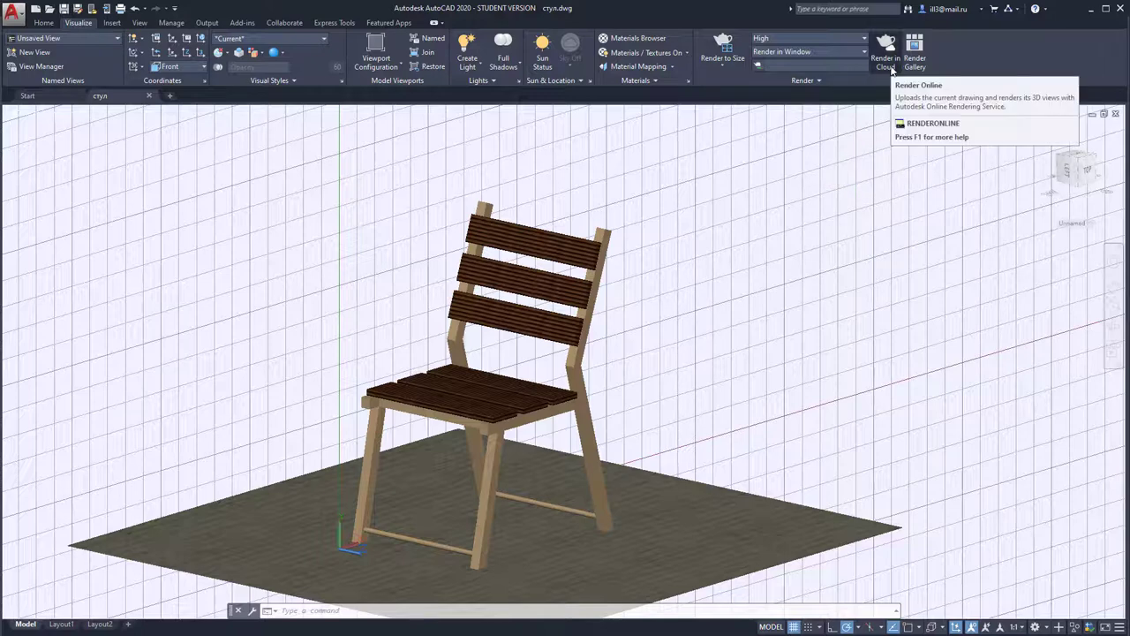
{"action": "left_click", "coordinate": [891, 70]}
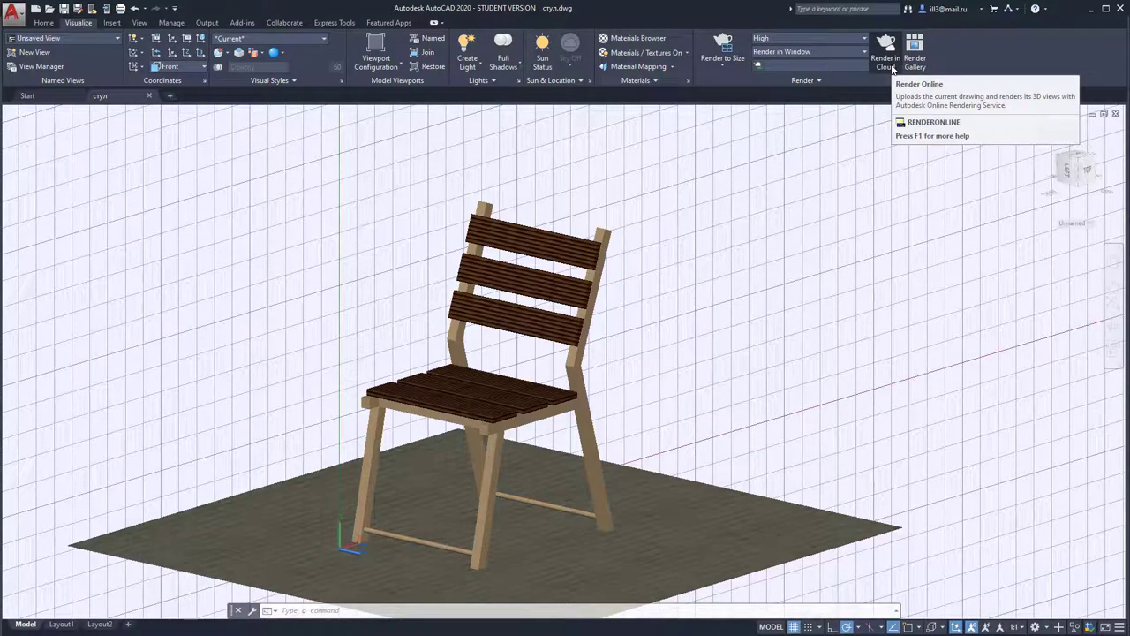
{"action": "left_click", "coordinate": [892, 69]}
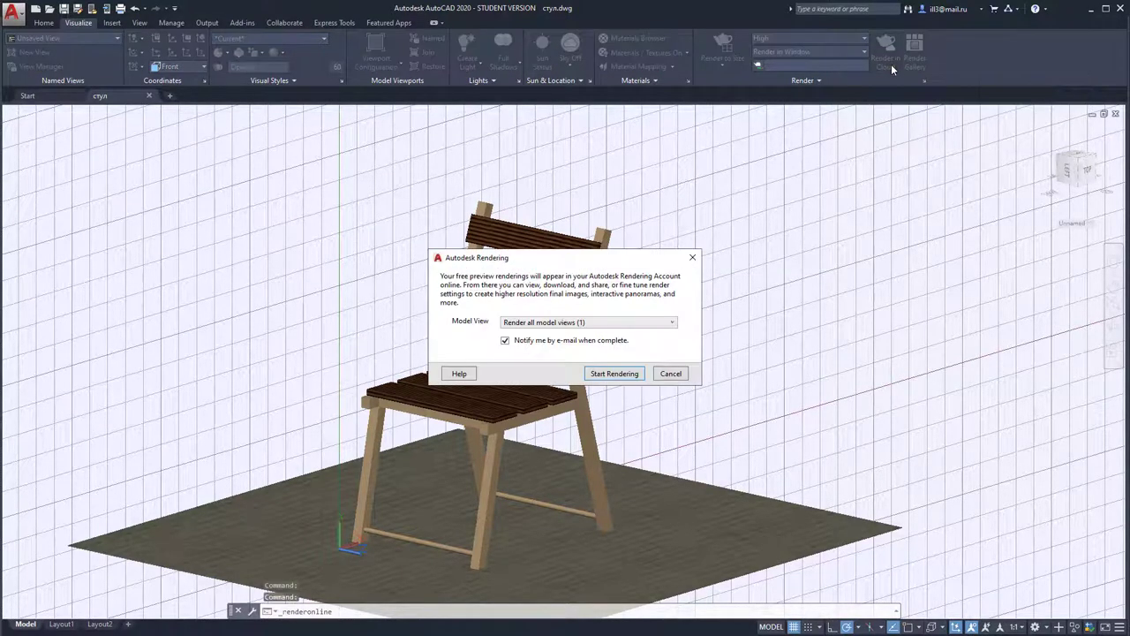
{"action": "left_click", "coordinate": [670, 374]}
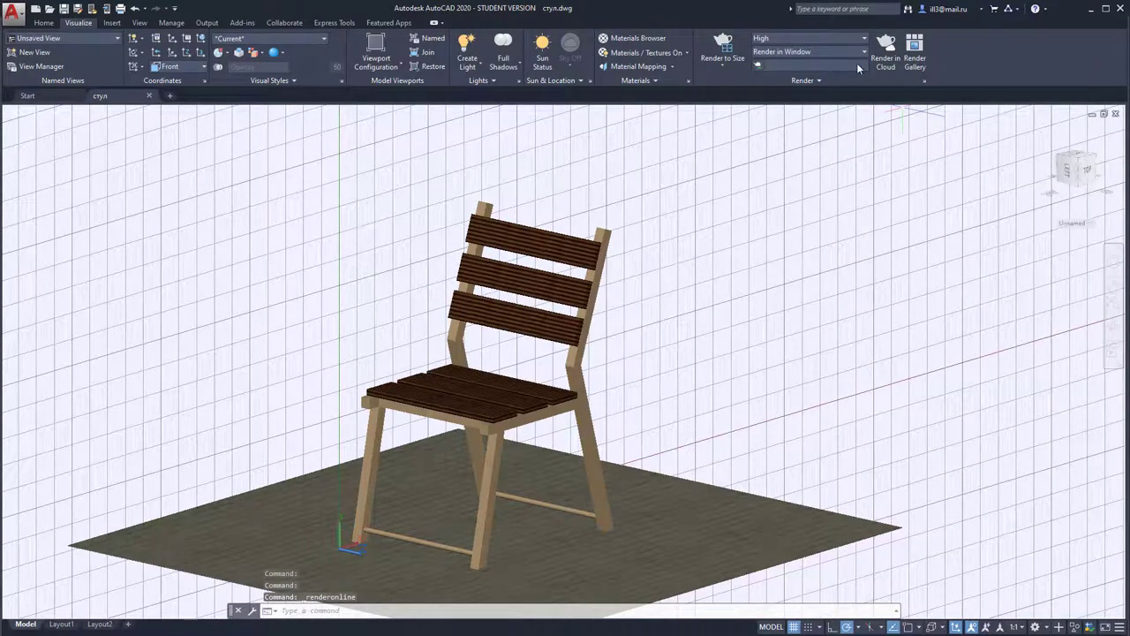
Step: Review the render quality presets, keep High, and open the online Render Gallery
{"action": "left_click", "coordinate": [860, 54]}
{"action": "left_click", "coordinate": [860, 40]}
{"action": "left_click", "coordinate": [855, 51]}
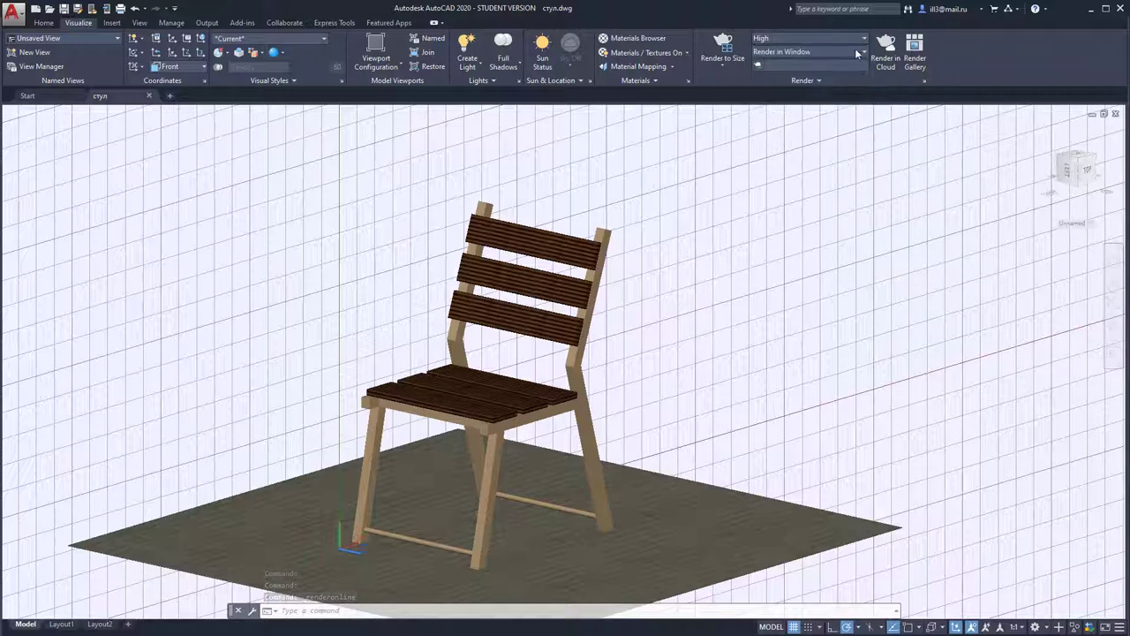
{"action": "left_click", "coordinate": [915, 46]}
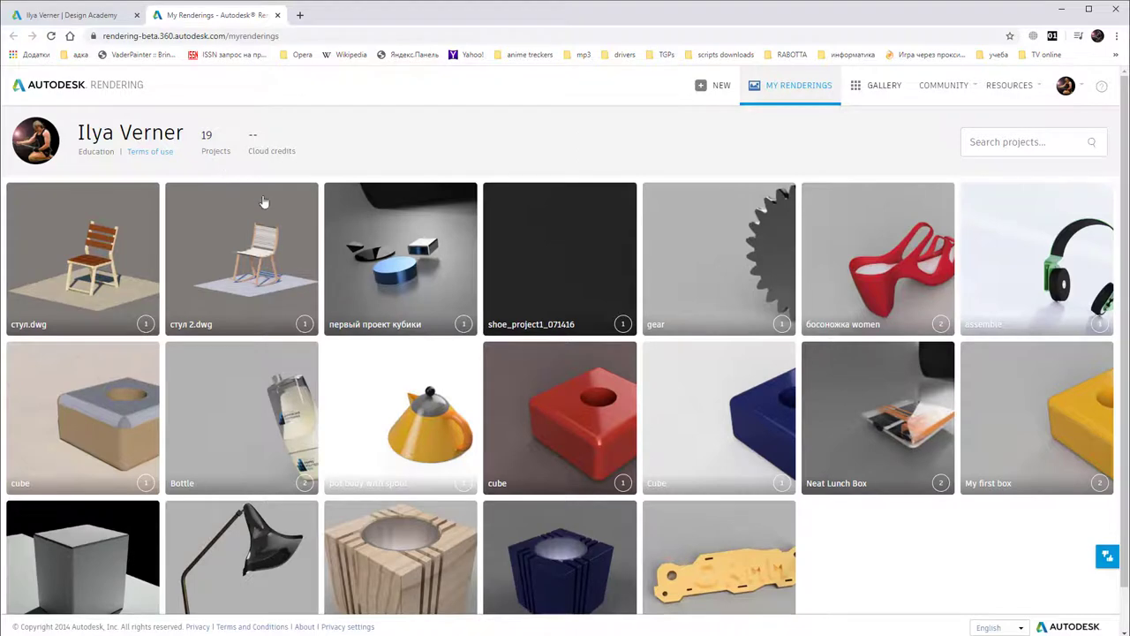
Step: Look over the My Renderings gallery listing 19 projects, including стул.dwg
{"action": "mouse_move", "coordinate": [300, 227]}
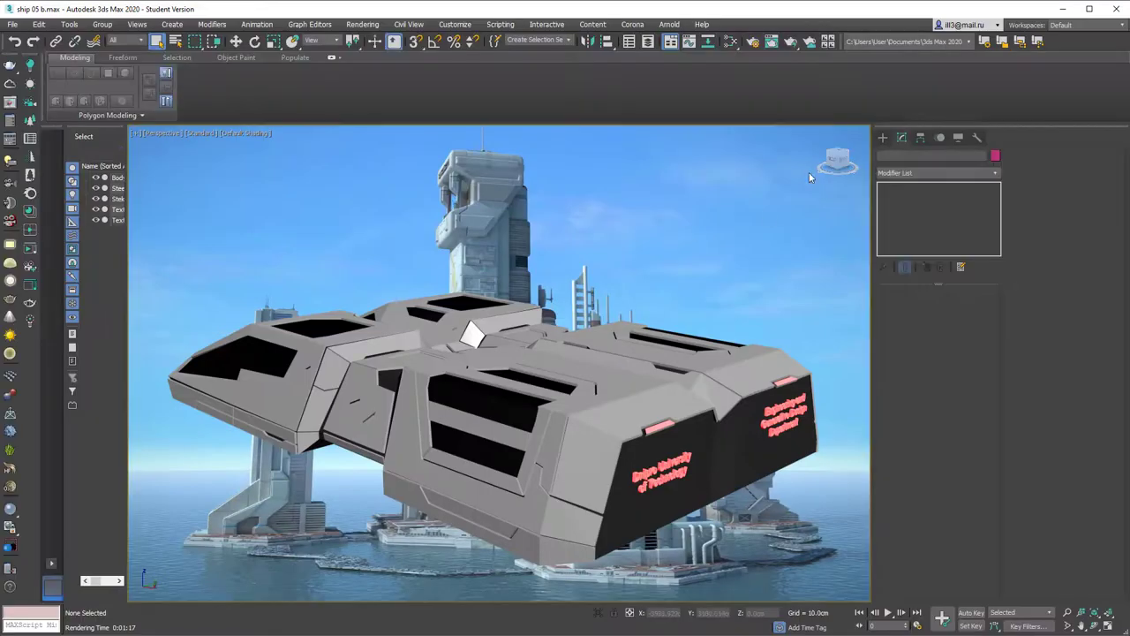
Step: In Render Setup, switch the render Target to A360 Cloud Rendering Mode
{"action": "left_click", "coordinate": [753, 44]}
{"action": "left_click_drag", "start_coordinate": [323, 150], "coordinate": [632, 108]}
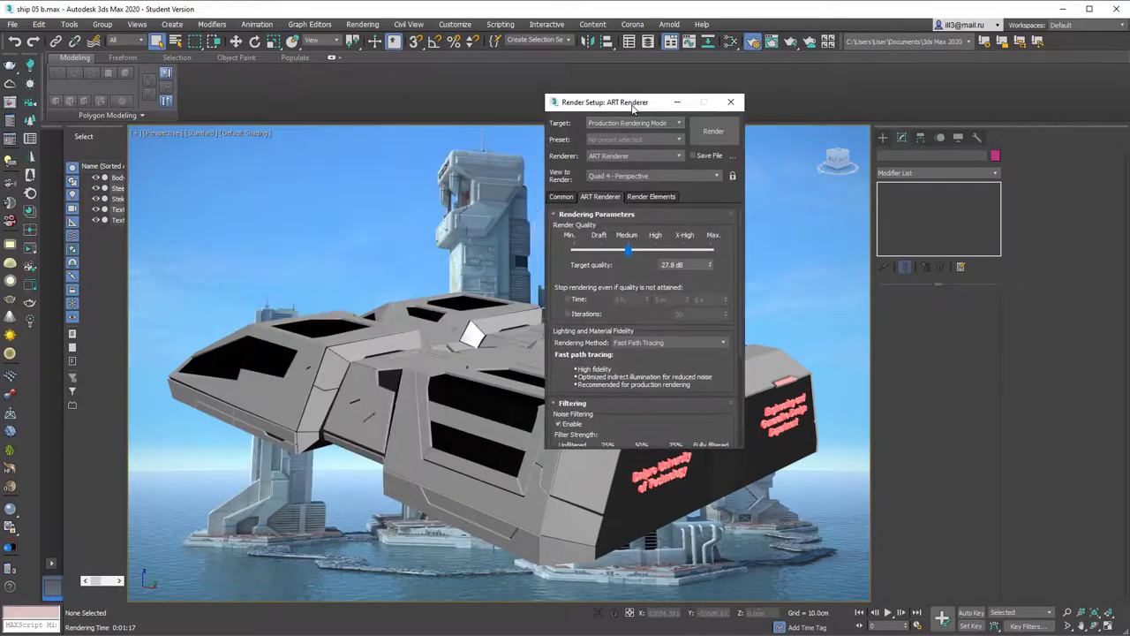
{"action": "left_click", "coordinate": [650, 155]}
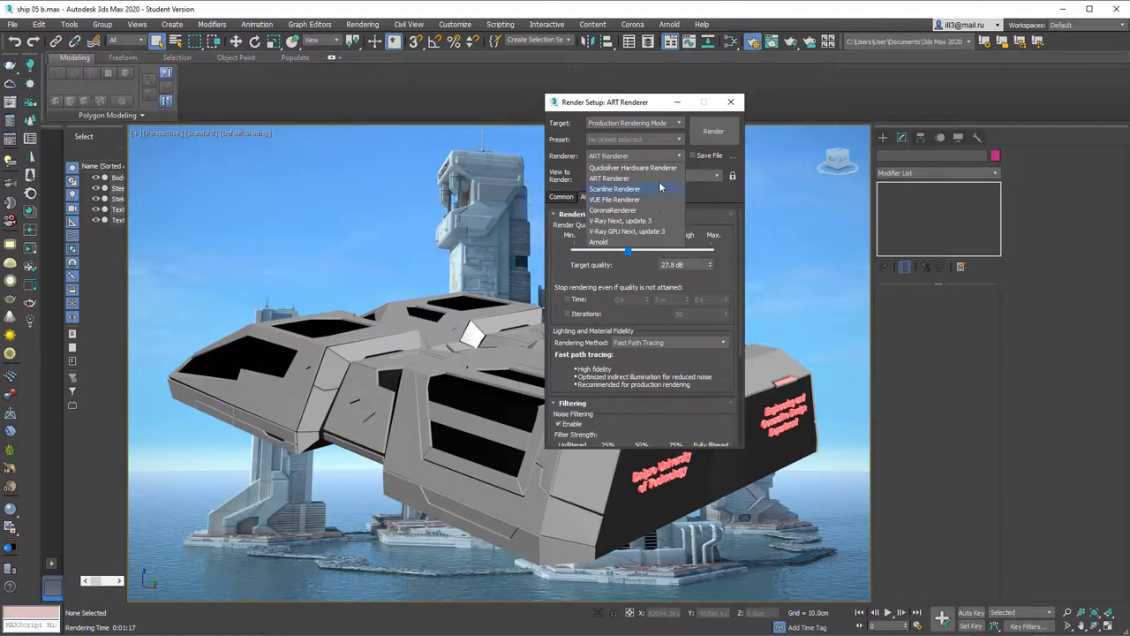
{"action": "left_click", "coordinate": [668, 124]}
{"action": "left_click", "coordinate": [667, 124]}
{"action": "left_click", "coordinate": [666, 124]}
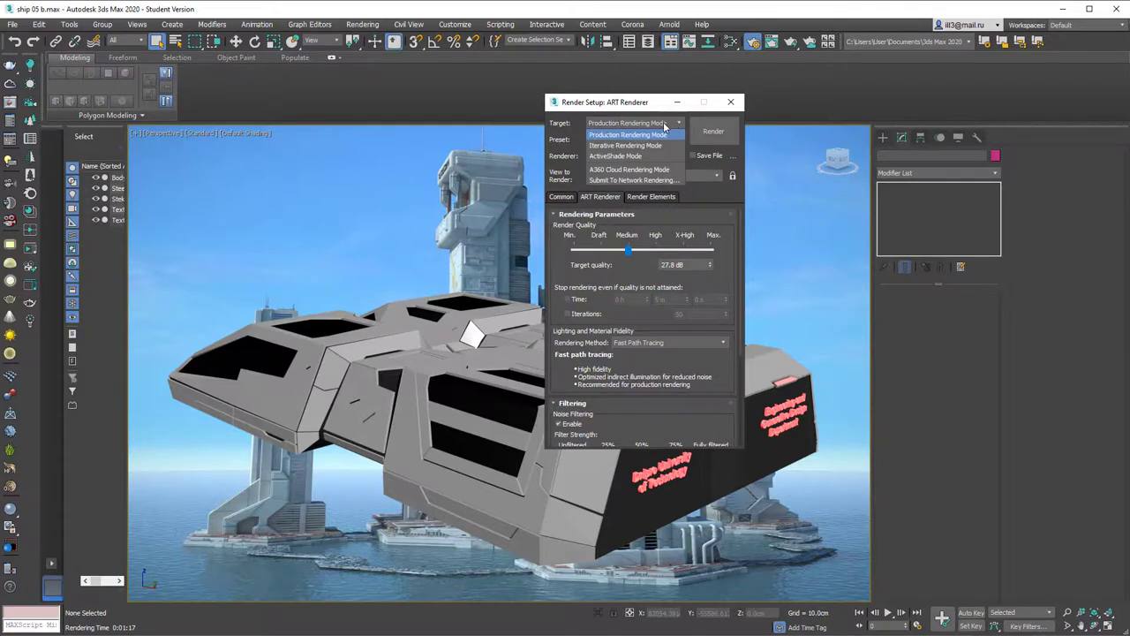
{"action": "left_click", "coordinate": [648, 170]}
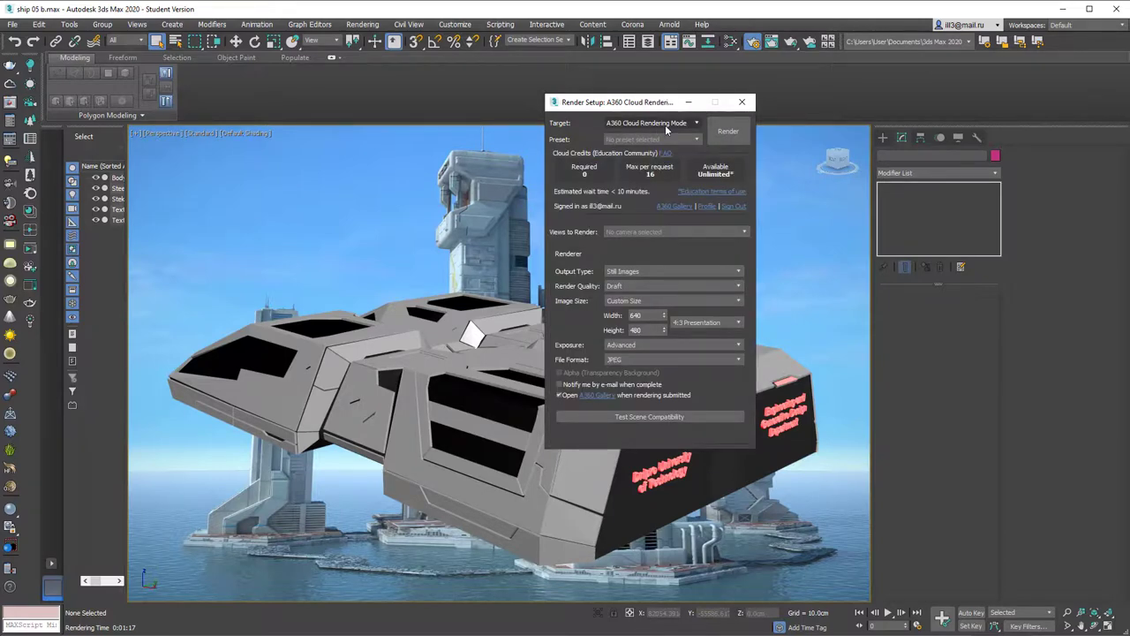
Step: Review the cloud settings (Draft, 640×480 JPEG) and close Render Setup
{"action": "left_click_drag", "start_coordinate": [650, 106], "coordinate": [629, 102]}
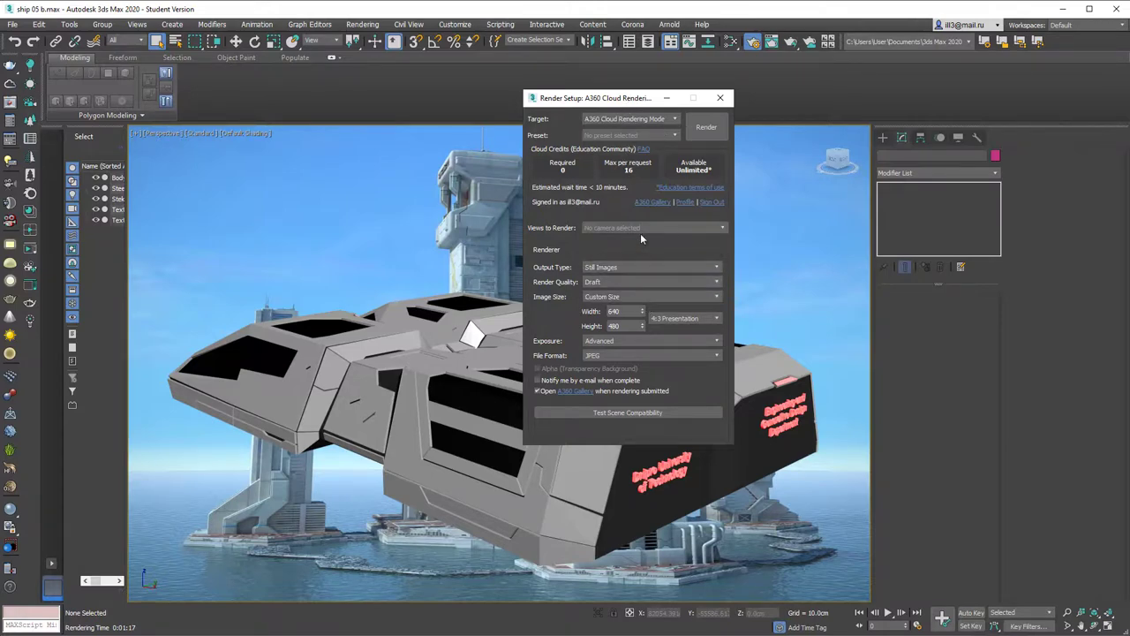
{"action": "left_click", "coordinate": [512, 356]}
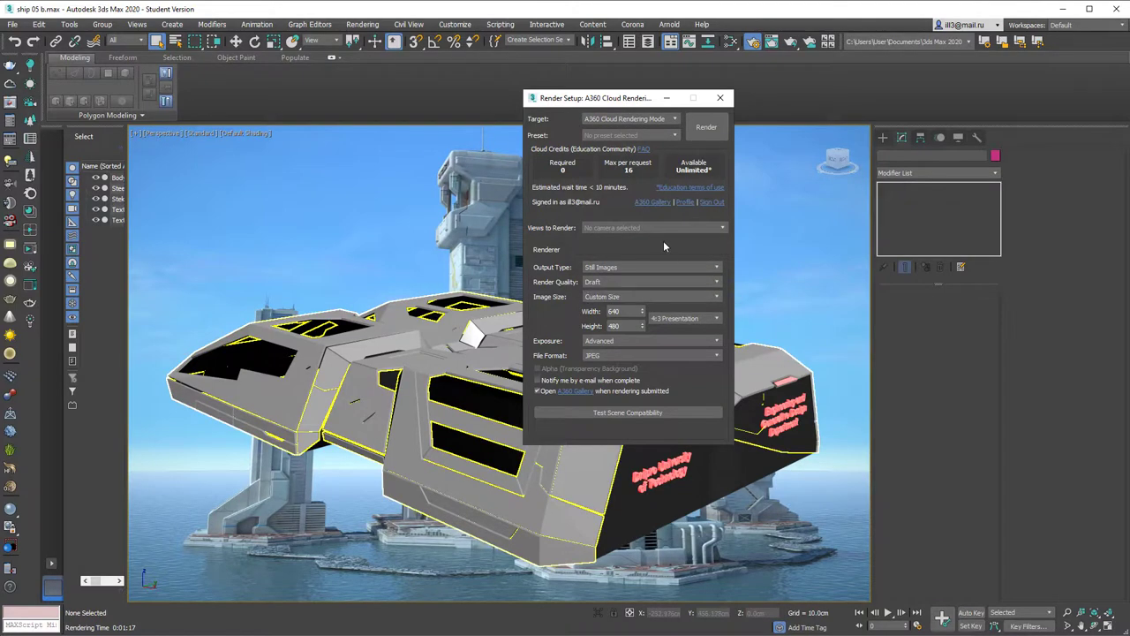
{"action": "left_click", "coordinate": [720, 100]}
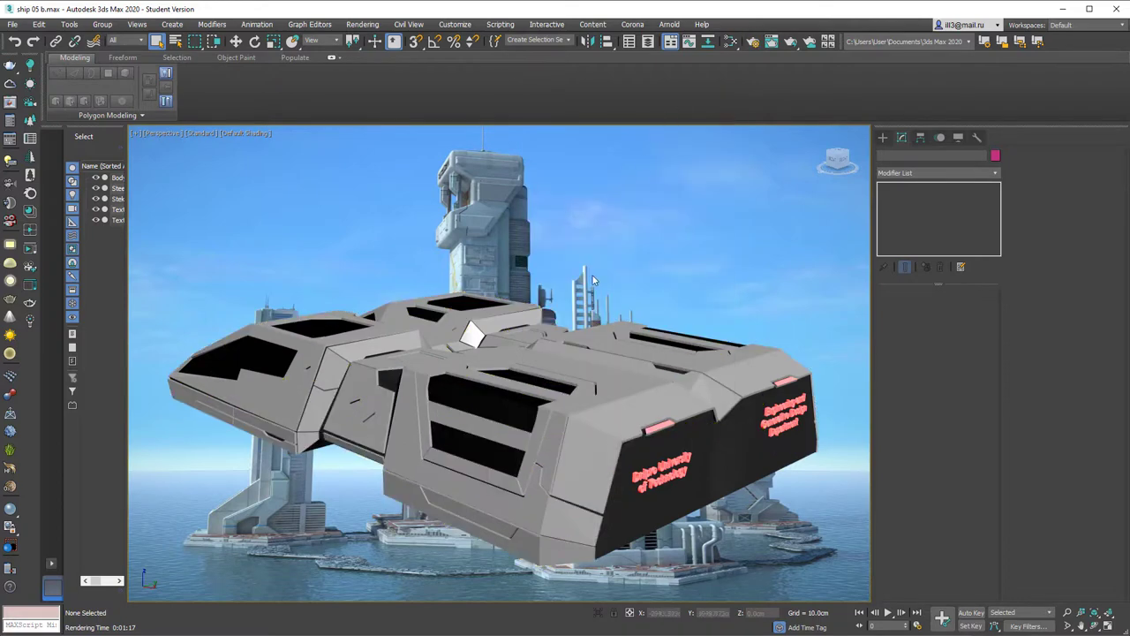